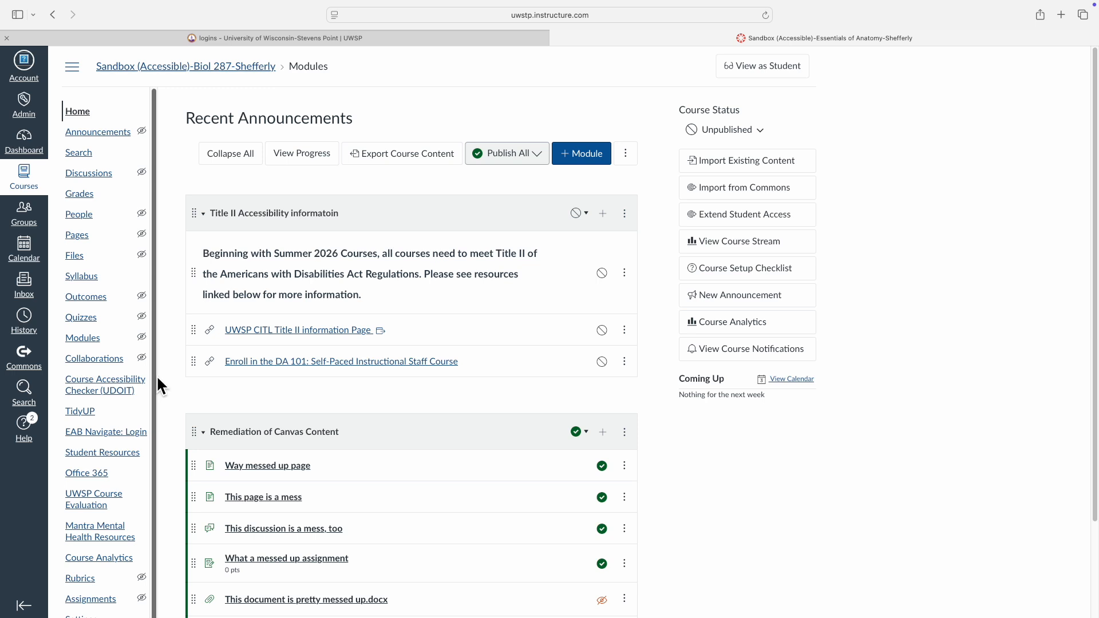
# Open the course's "Way messed up page" for editing
pyautogui.scroll(-1, 153, 373)
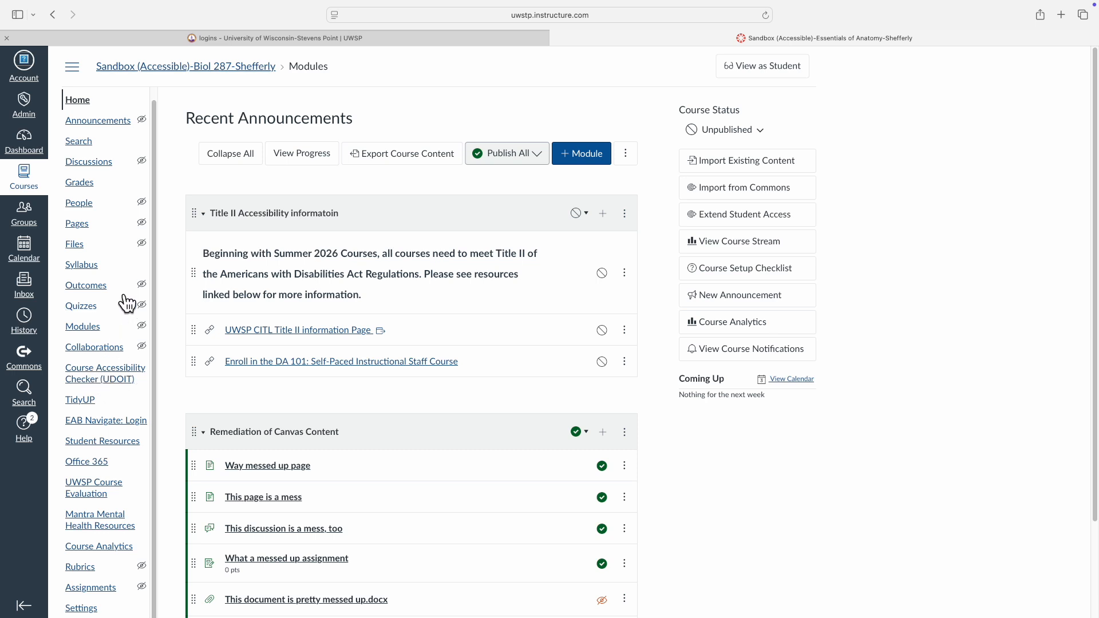
pyautogui.click(81, 230)
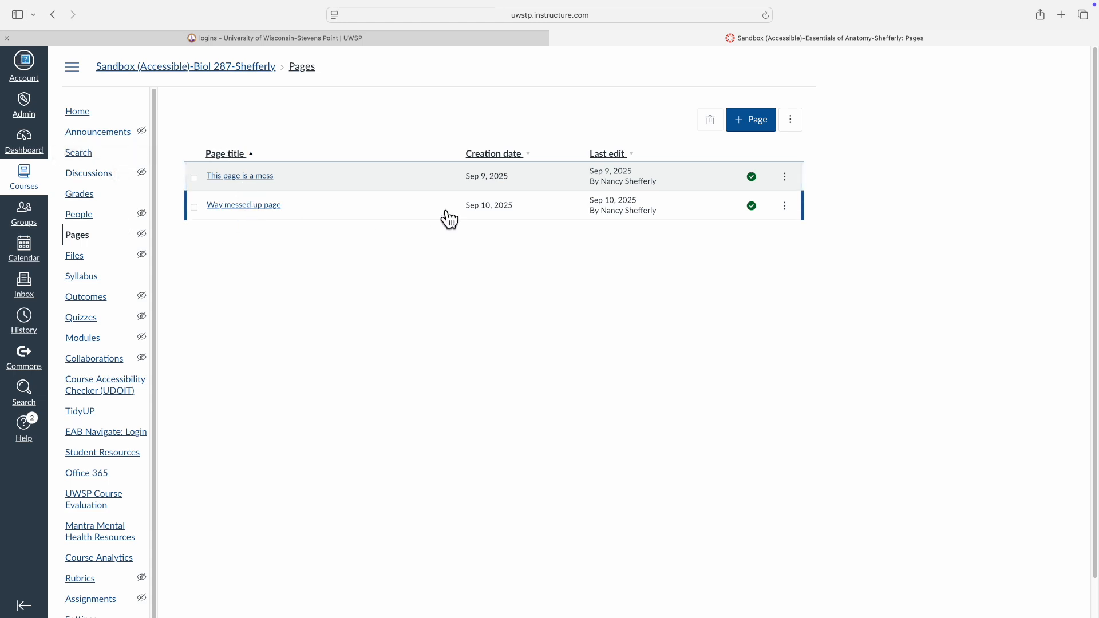
pyautogui.click(246, 211)
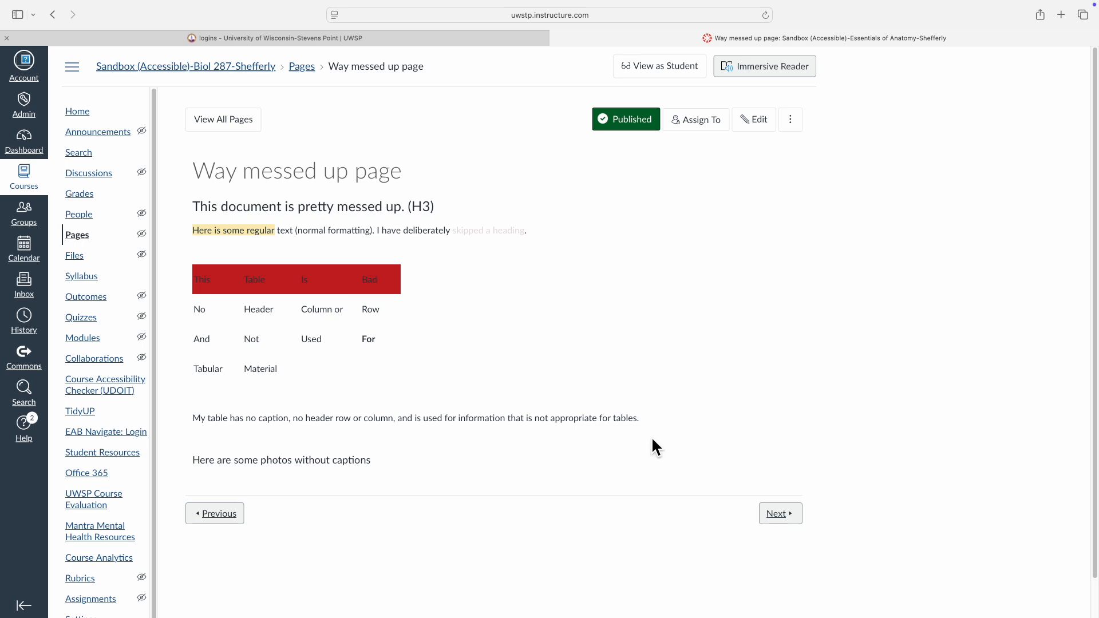
pyautogui.click(754, 122)
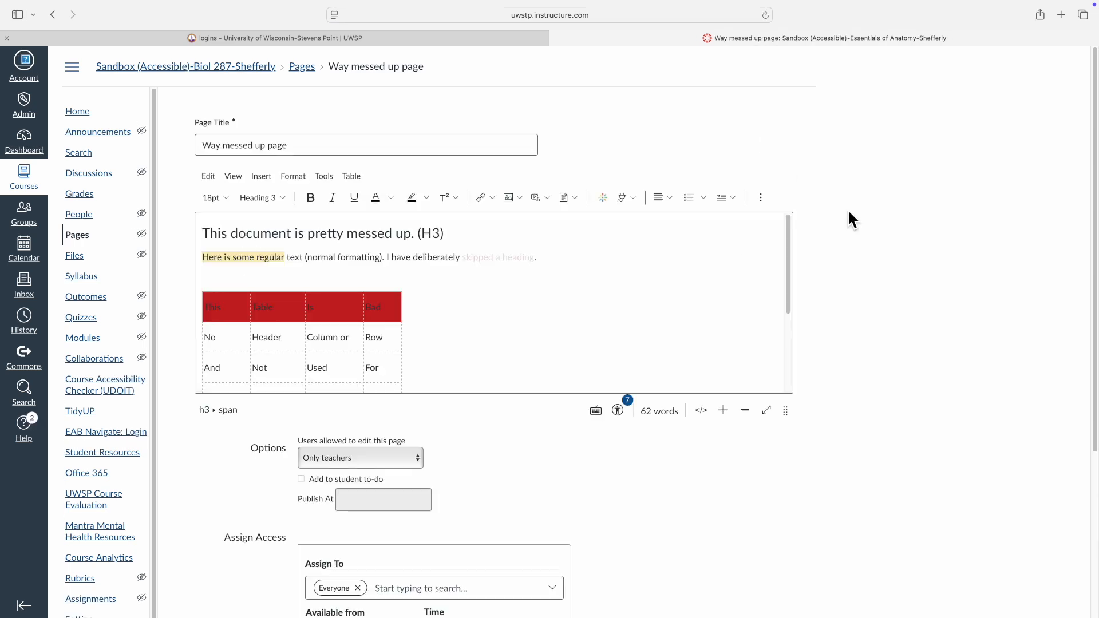
# Examine the page's highlighted and pale text, the red table row and the content below it for color problems
pyautogui.moveTo(202, 260); pyautogui.dragTo(286, 262)
pyautogui.click(455, 260)
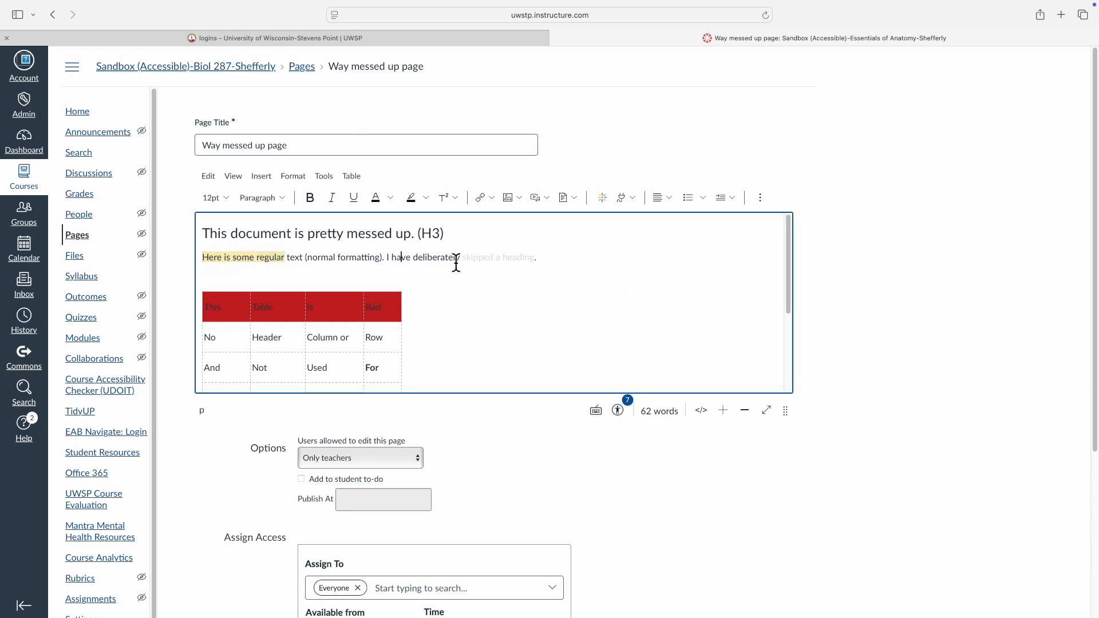
pyautogui.moveTo(463, 262); pyautogui.dragTo(557, 258)
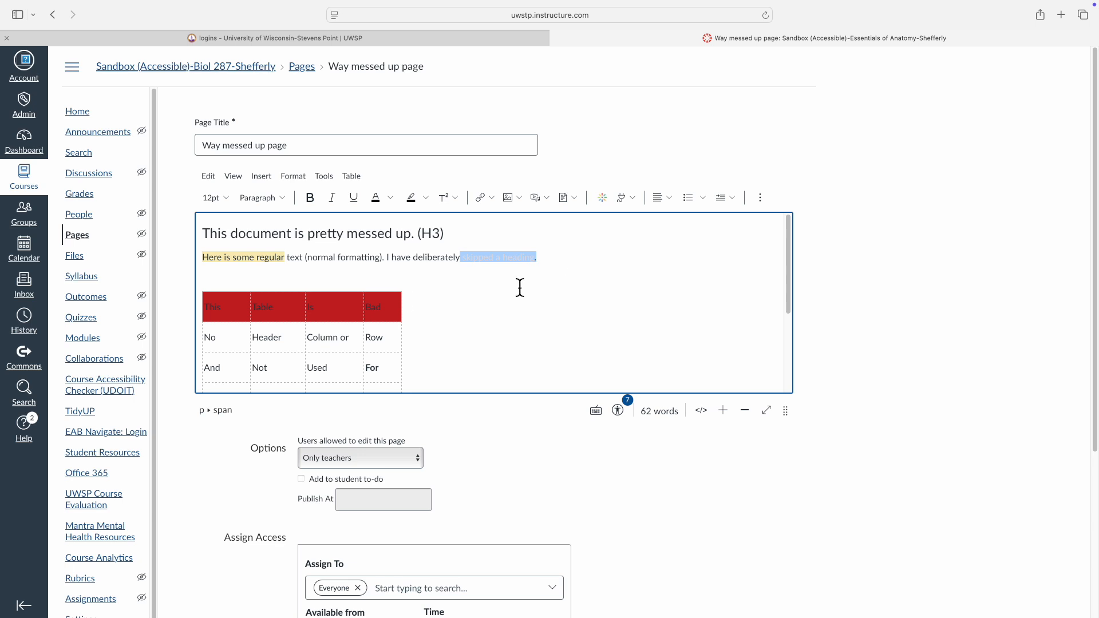
pyautogui.click(309, 279)
pyautogui.doubleClick(373, 307)
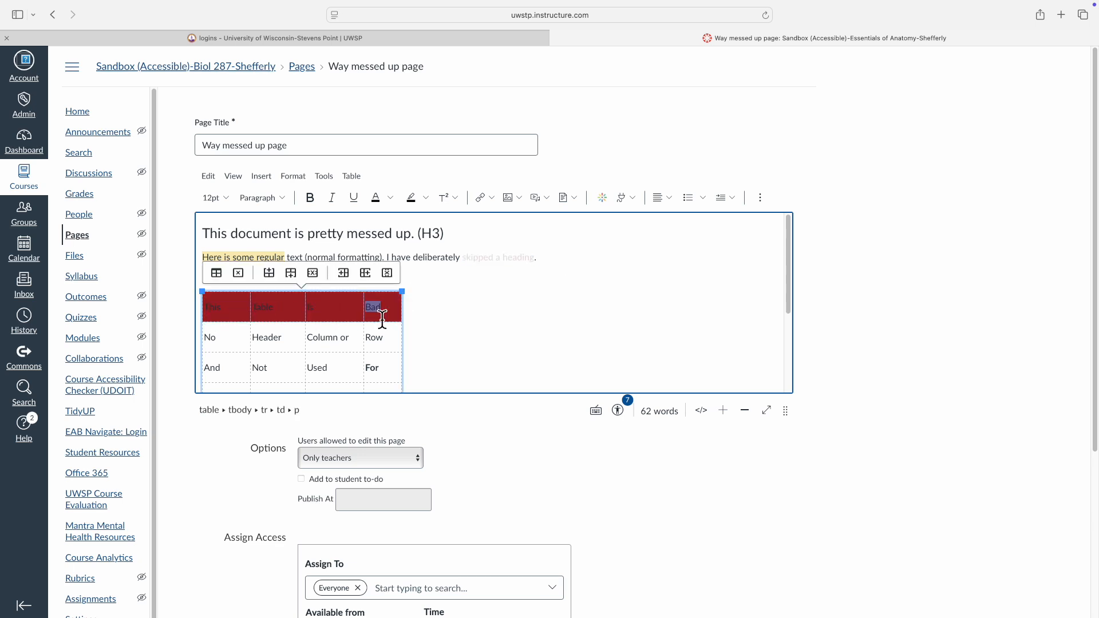
pyautogui.scroll(-3, 286, 267)
pyautogui.scroll(-3, 458, 266)
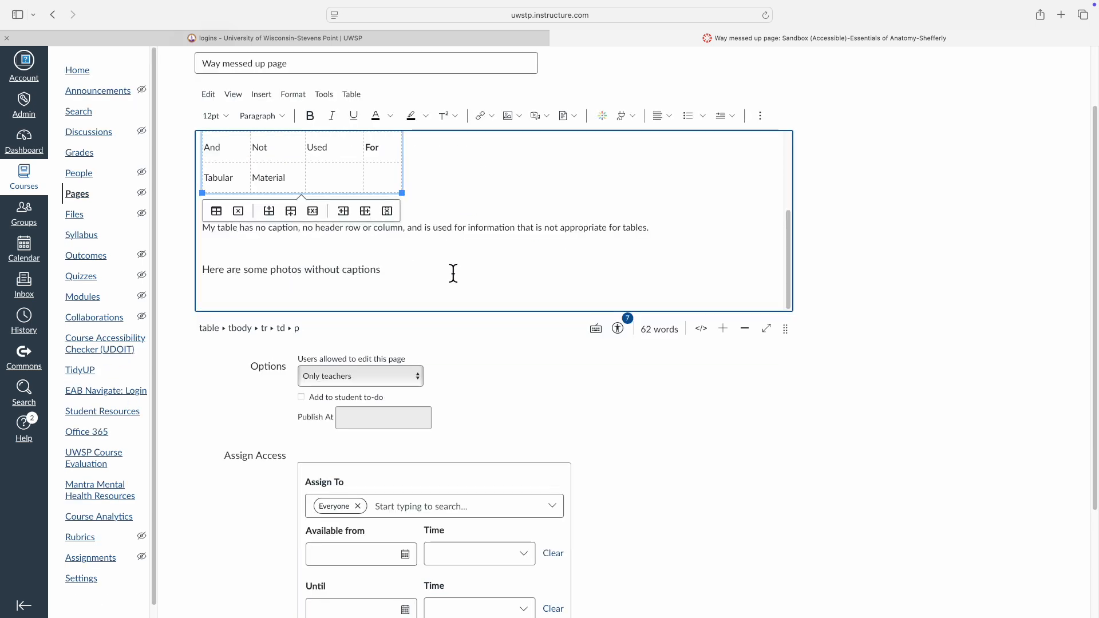
pyautogui.scroll(5, 452, 270)
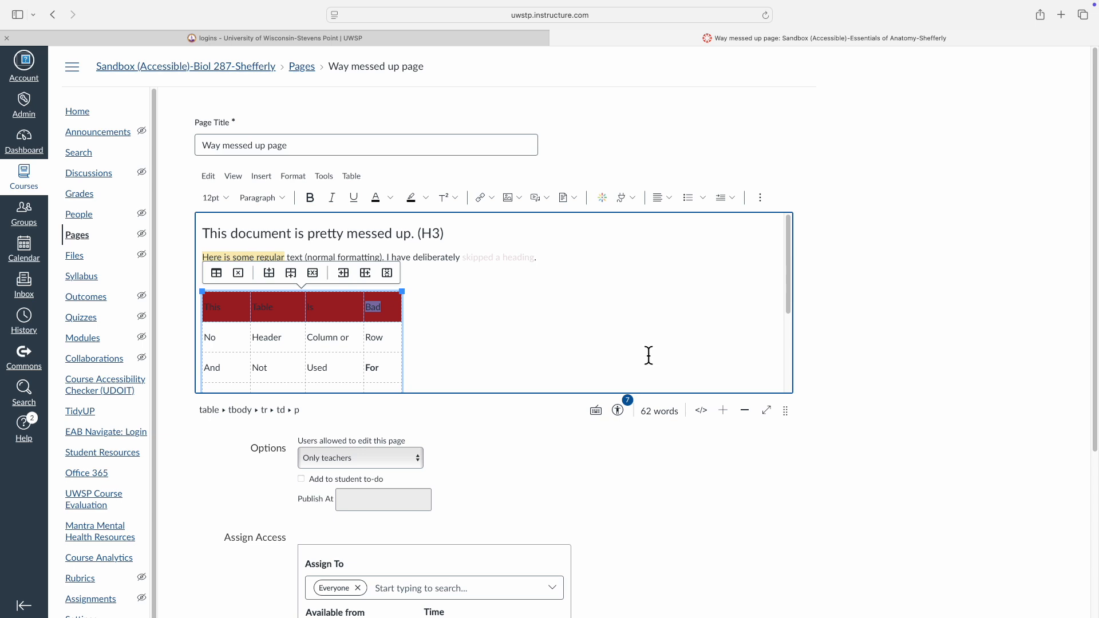
# Run the Accessibility Checker on the page and recolor the pale "skipped a heading" text to rgba(5, 0, 0, 1)
pyautogui.click(619, 411)
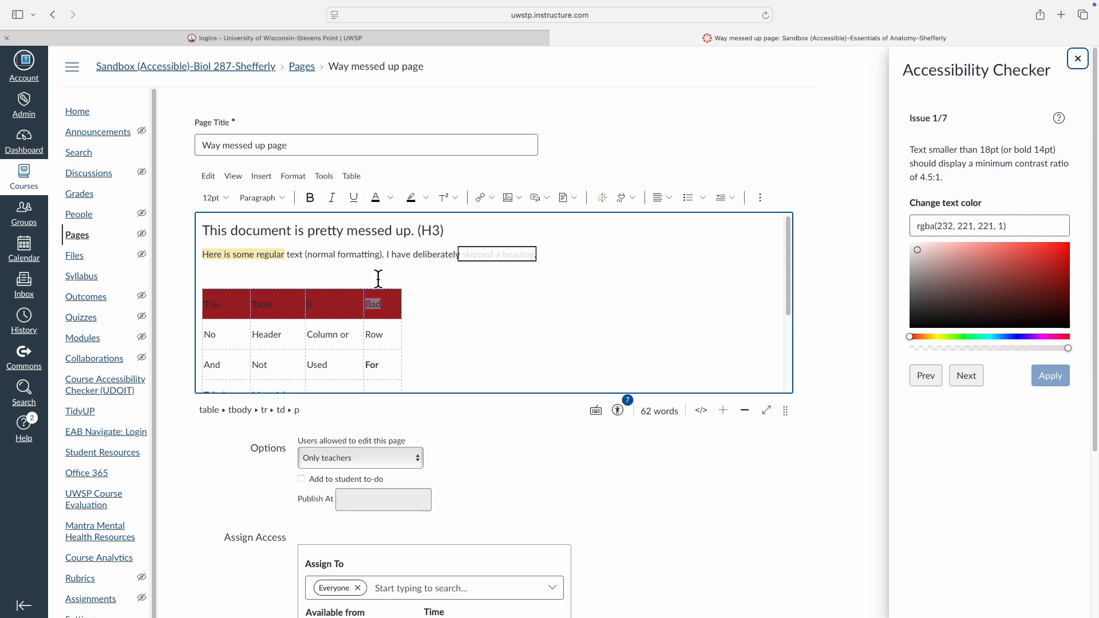
pyautogui.click(1070, 328)
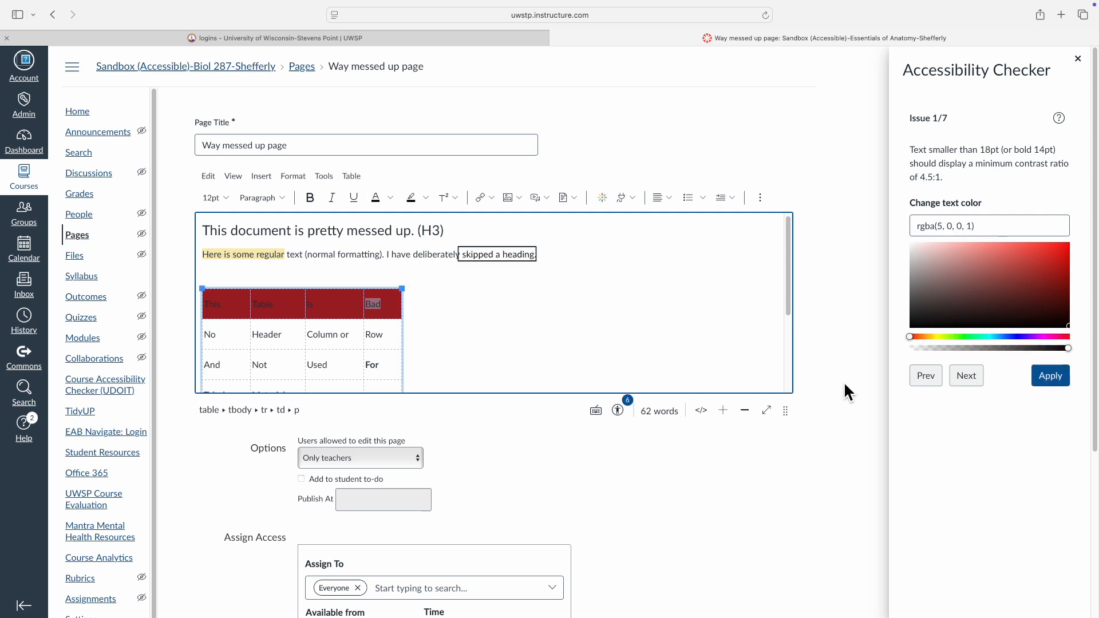
pyautogui.click(1056, 376)
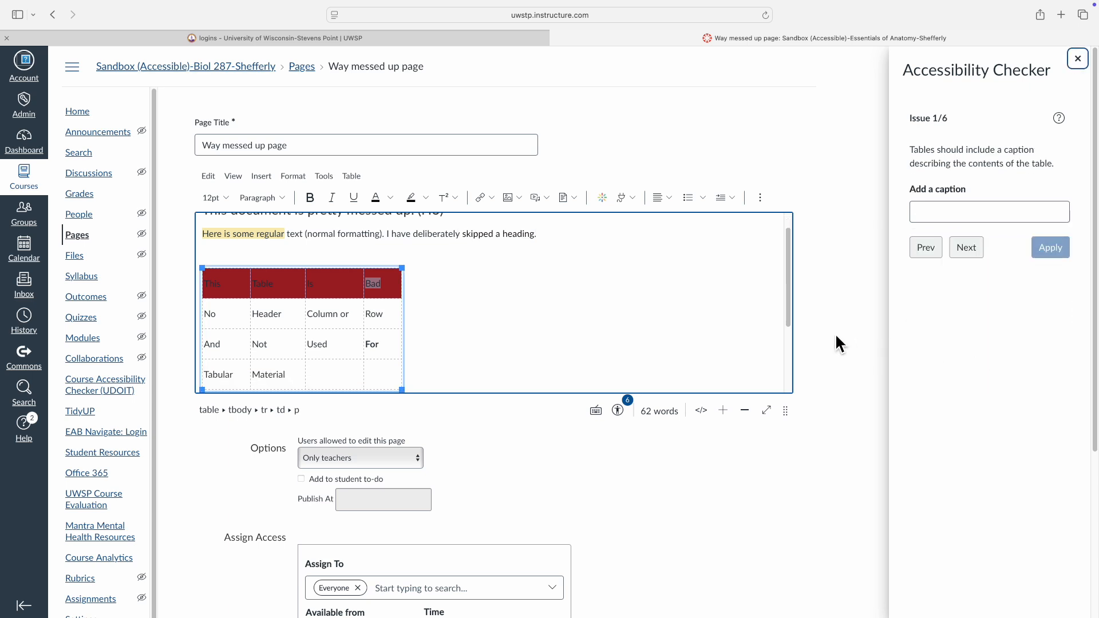
# Skip the table caption and header issues and recolor the red row's cell text near-white, using rgba(251, 252, 253, 1) for "This"
pyautogui.click(966, 251)
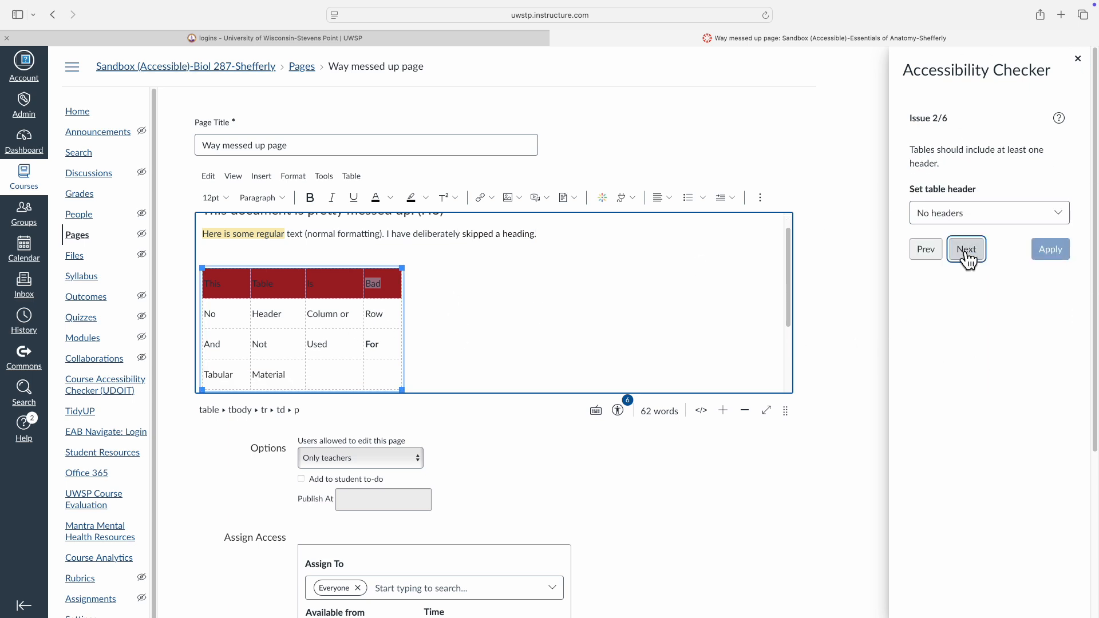
pyautogui.click(967, 251)
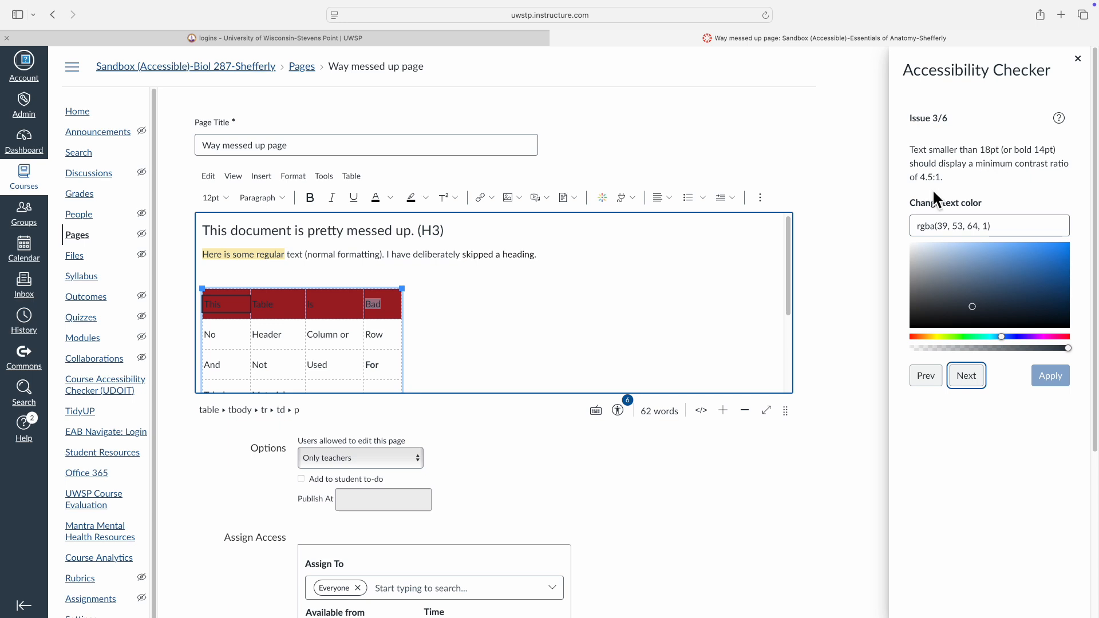
pyautogui.click(911, 244)
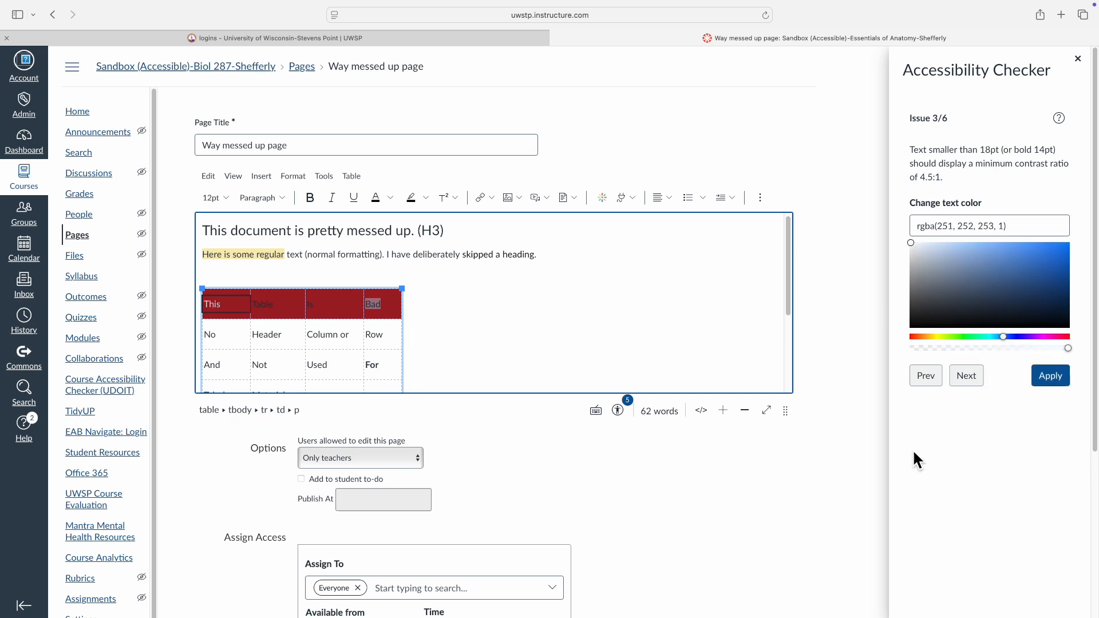
pyautogui.click(1055, 378)
pyautogui.click(915, 244)
pyautogui.click(1058, 377)
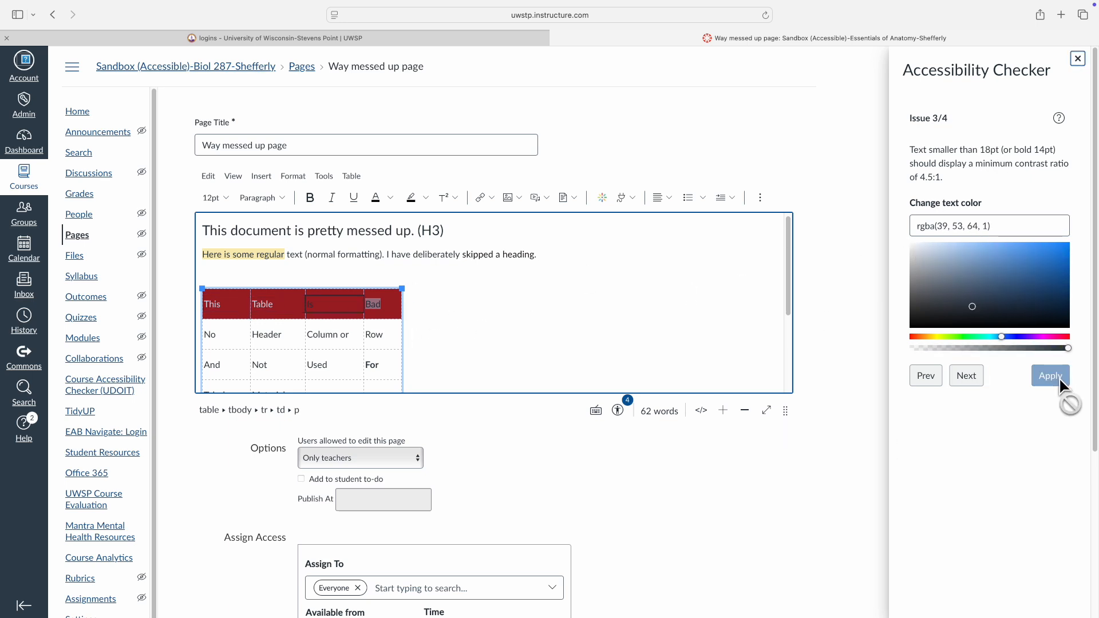
pyautogui.click(924, 246)
pyautogui.click(1037, 382)
pyautogui.click(922, 244)
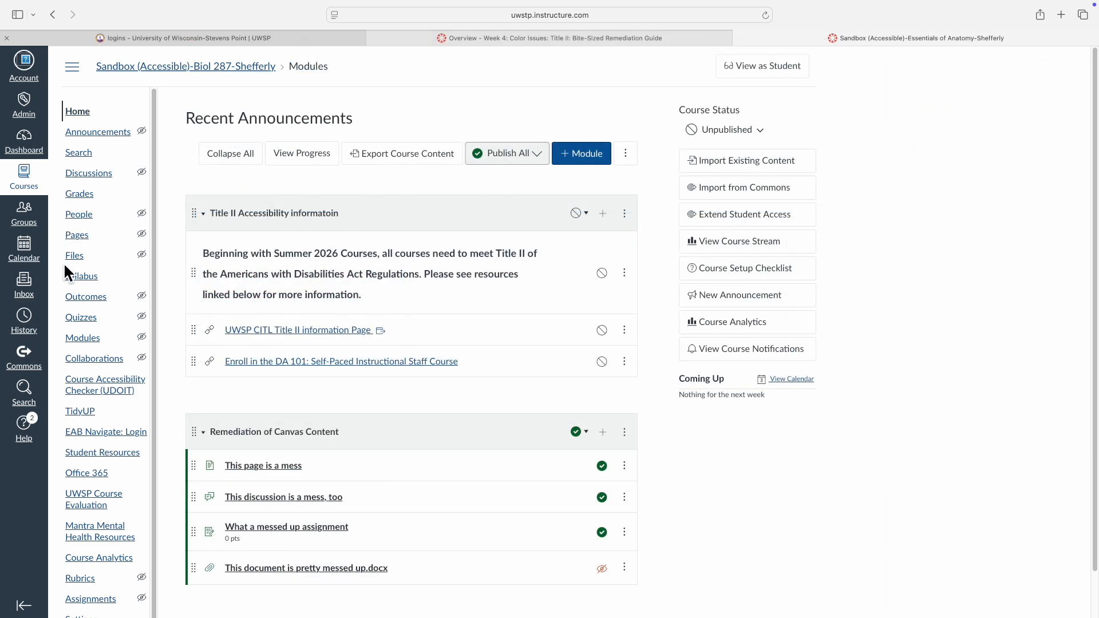
# Open the UFIXIT issue list in the Course Accessibility Checker (UDOIT)
pyautogui.scroll(-1, 89, 425)
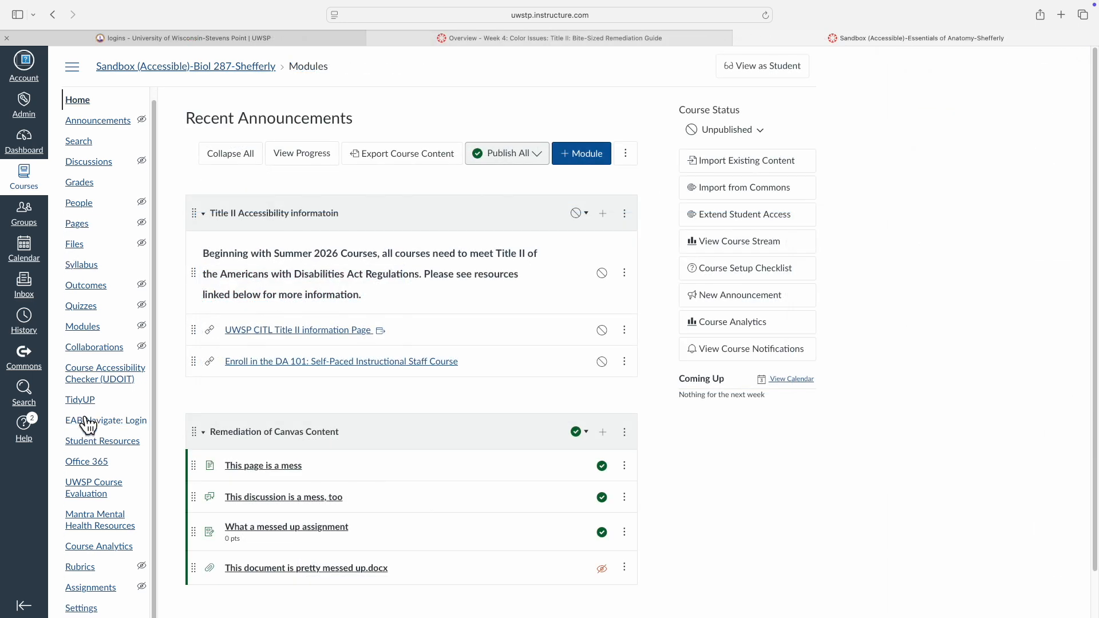
pyautogui.click(105, 378)
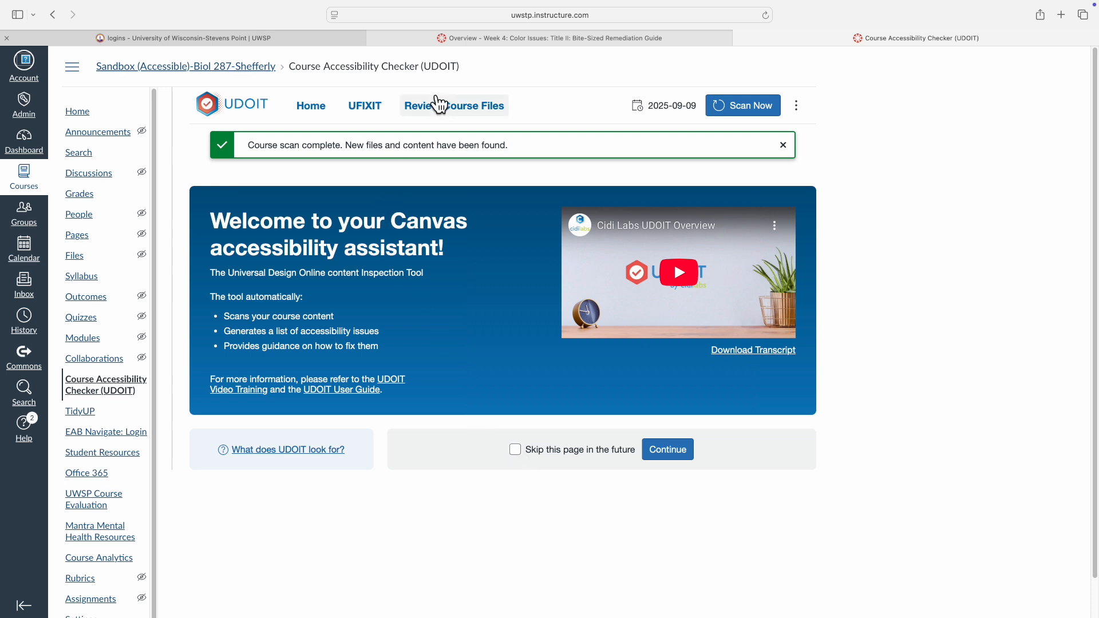
pyautogui.click(365, 107)
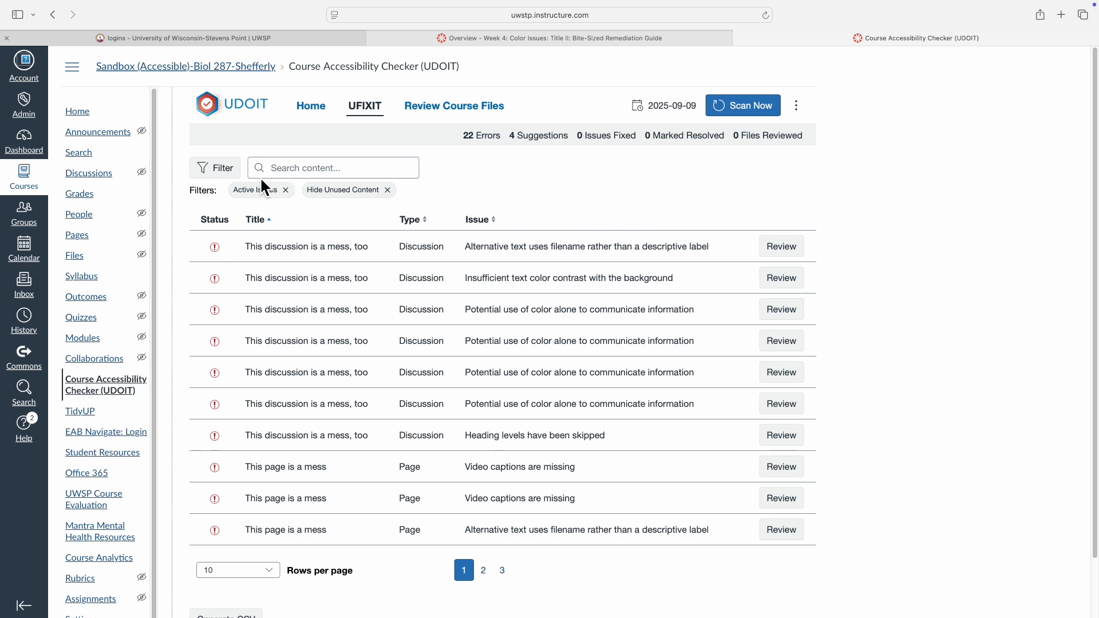
# Filter the issues to "Potential use of color alone to communicate information" and "Insufficient text color contrast with the background"
pyautogui.click(224, 173)
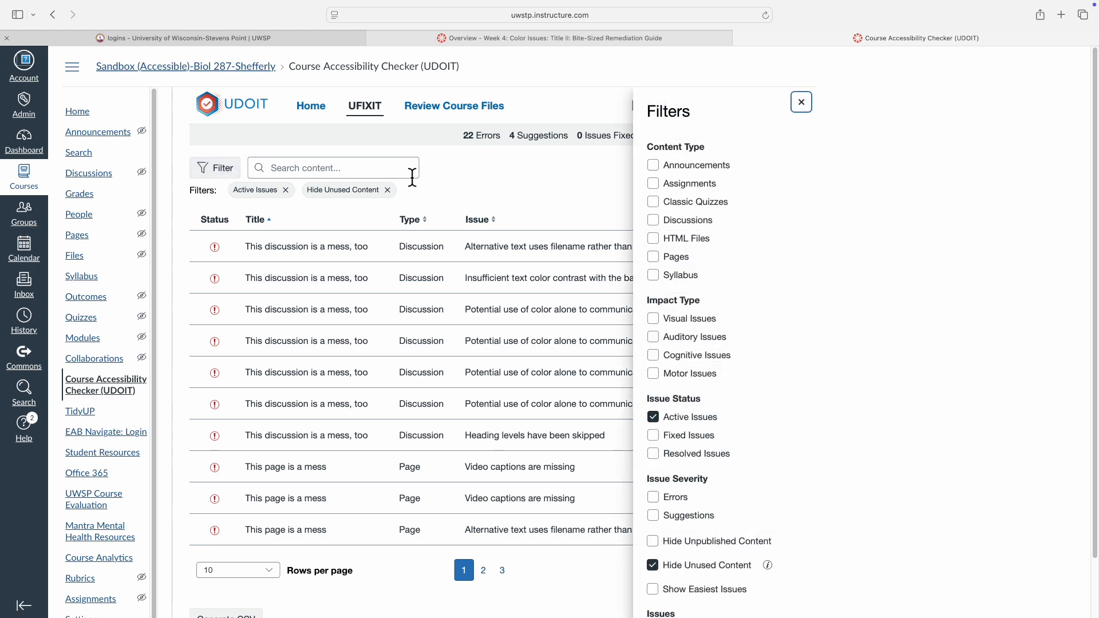
pyautogui.scroll(-2, 791, 341)
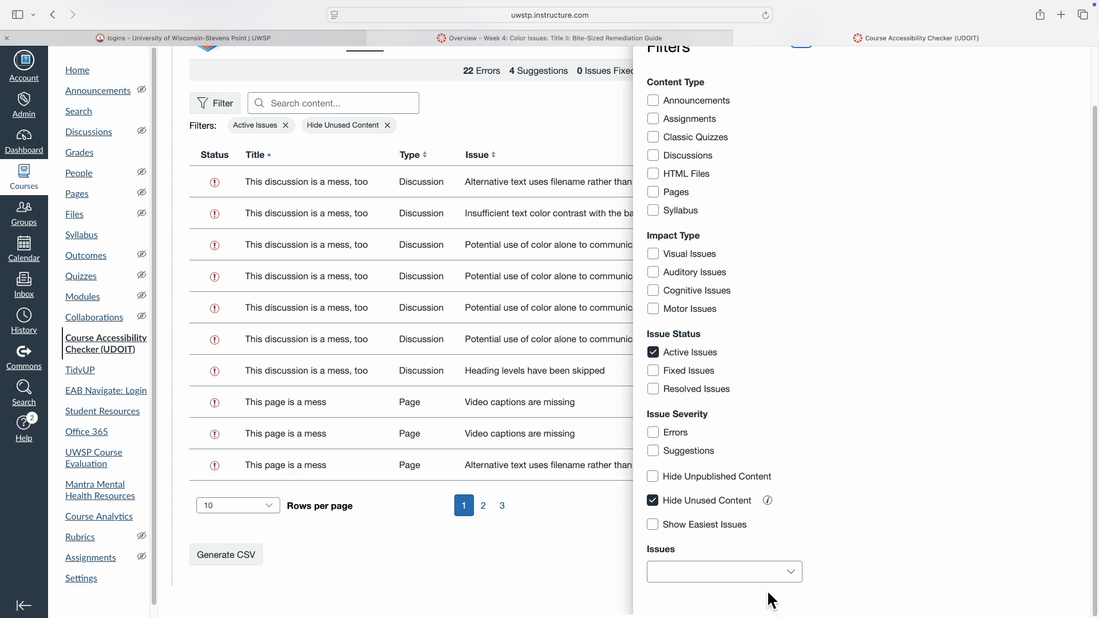
pyautogui.click(791, 574)
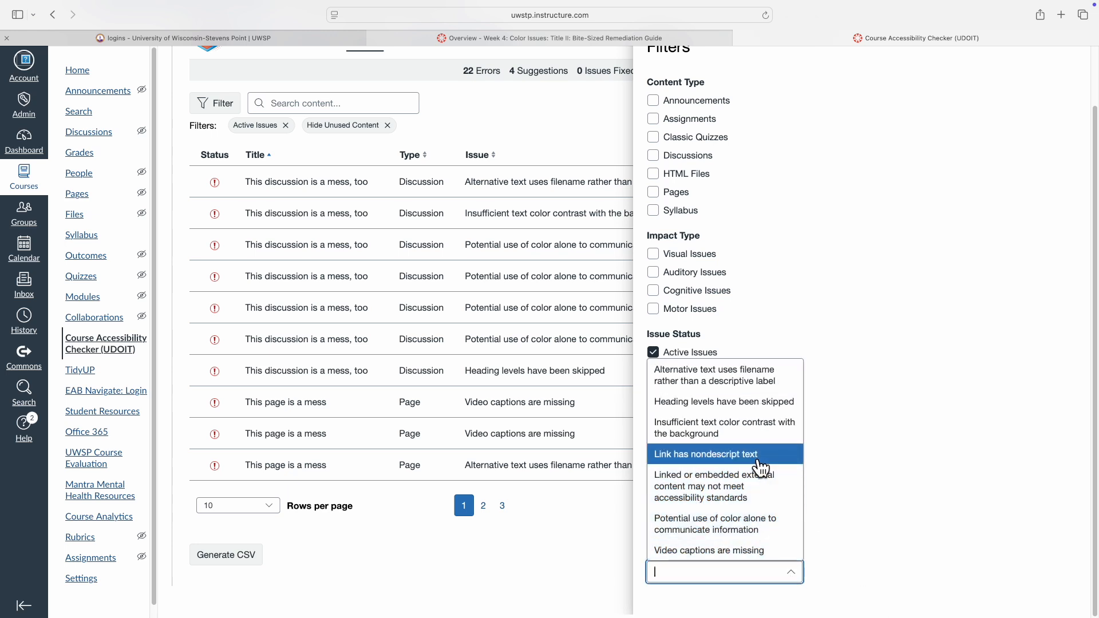
pyautogui.click(732, 530)
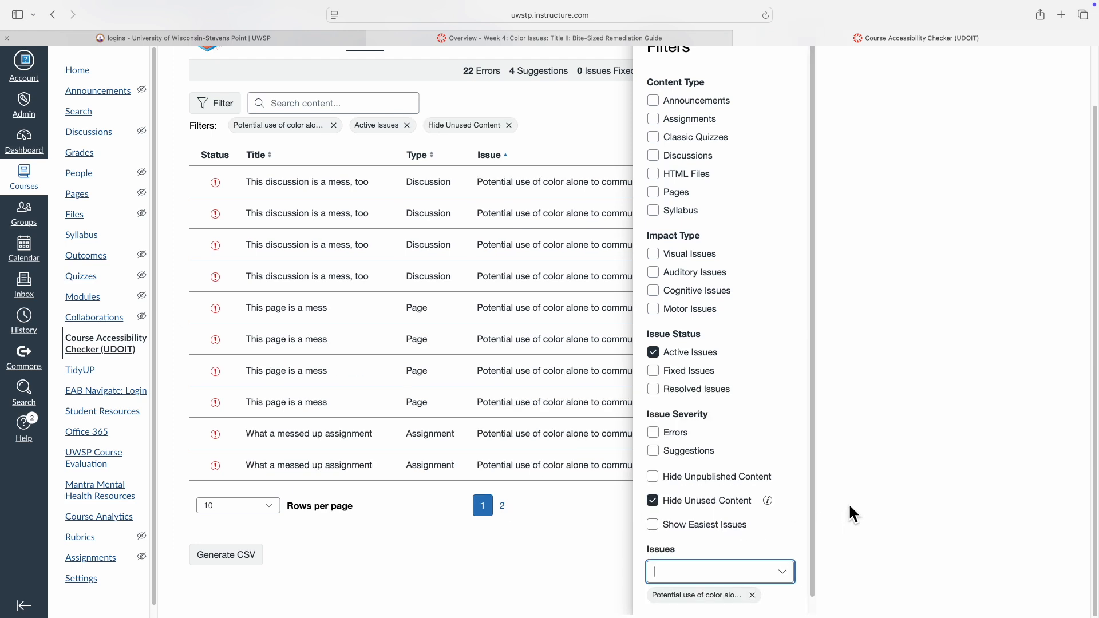
pyautogui.click(784, 572)
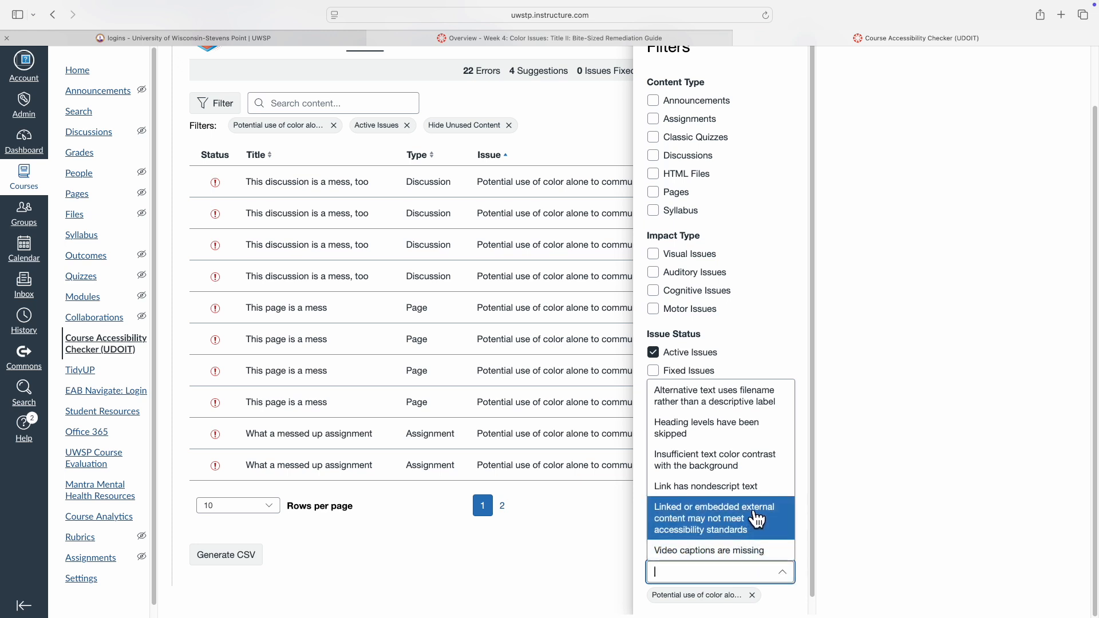
pyautogui.scroll(2, 757, 519)
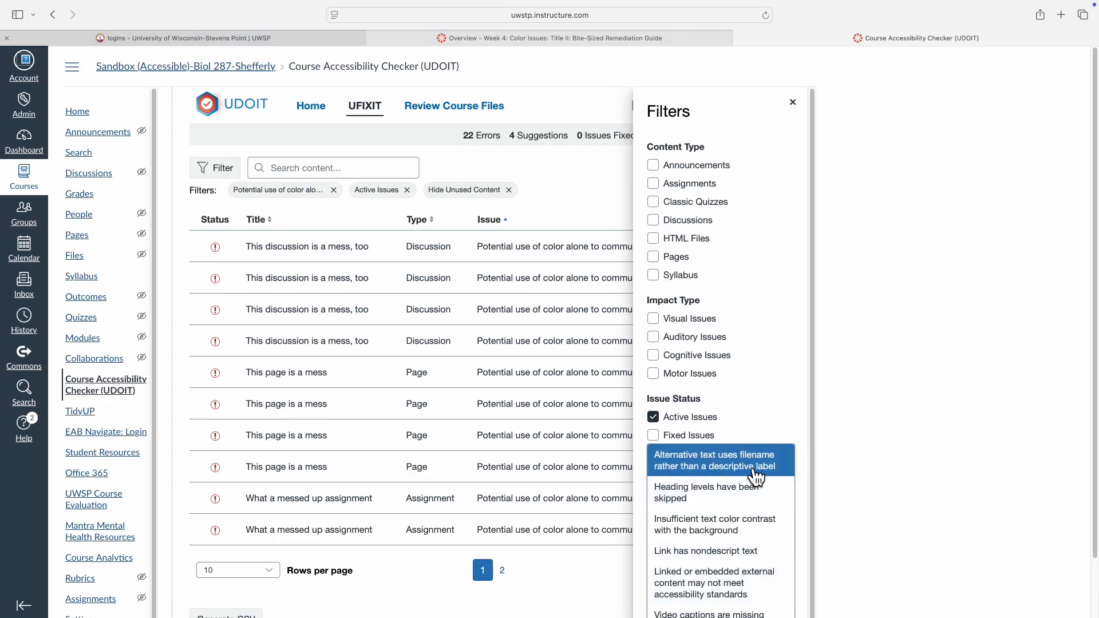
pyautogui.click(754, 535)
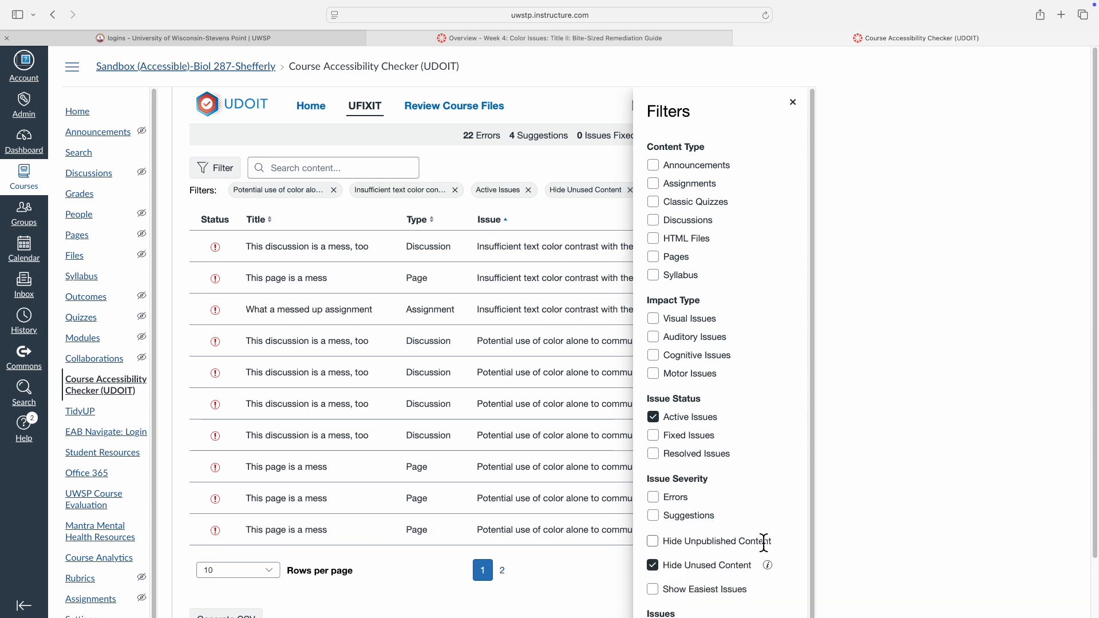
pyautogui.click(794, 105)
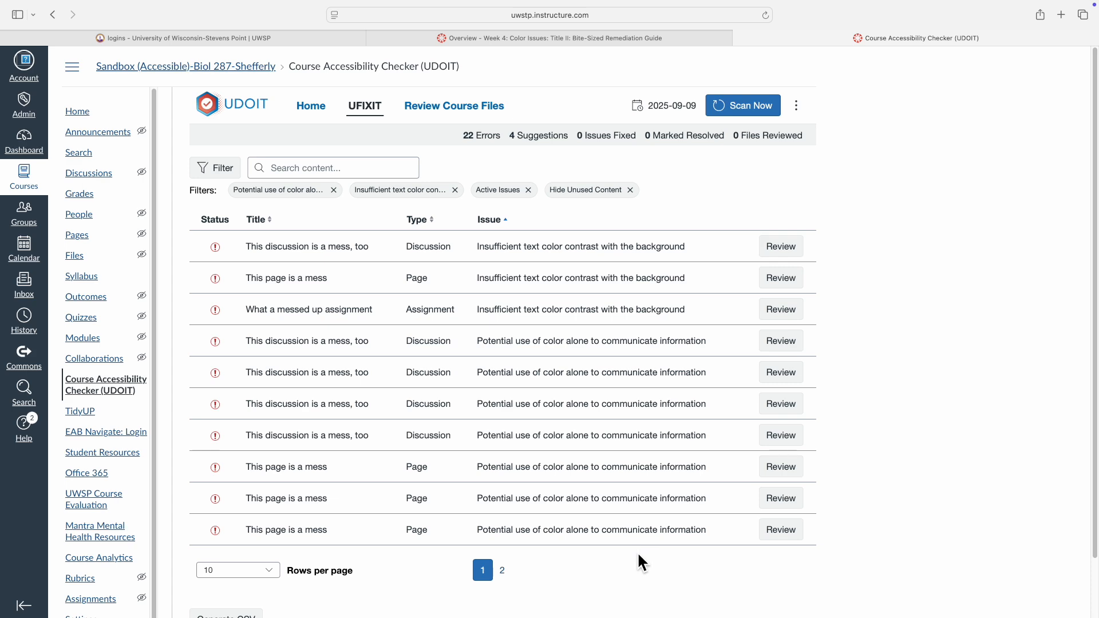
# Review the contrast issue in "This discussion is a mess, too" and set its text color to #656565
pyautogui.click(789, 252)
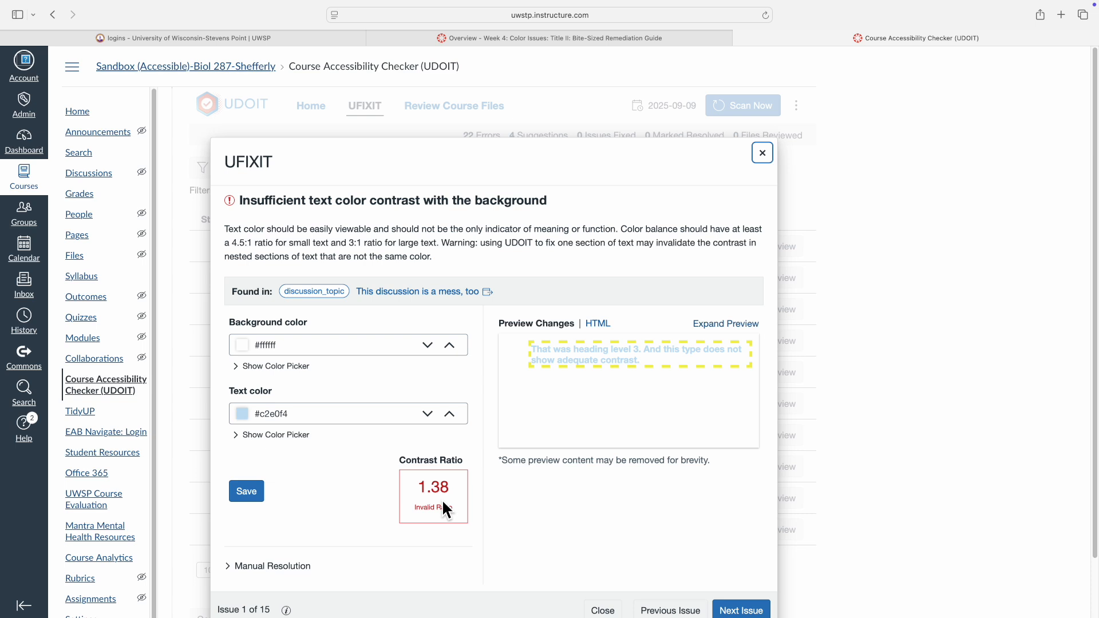
pyautogui.click(450, 414)
pyautogui.click(450, 414)
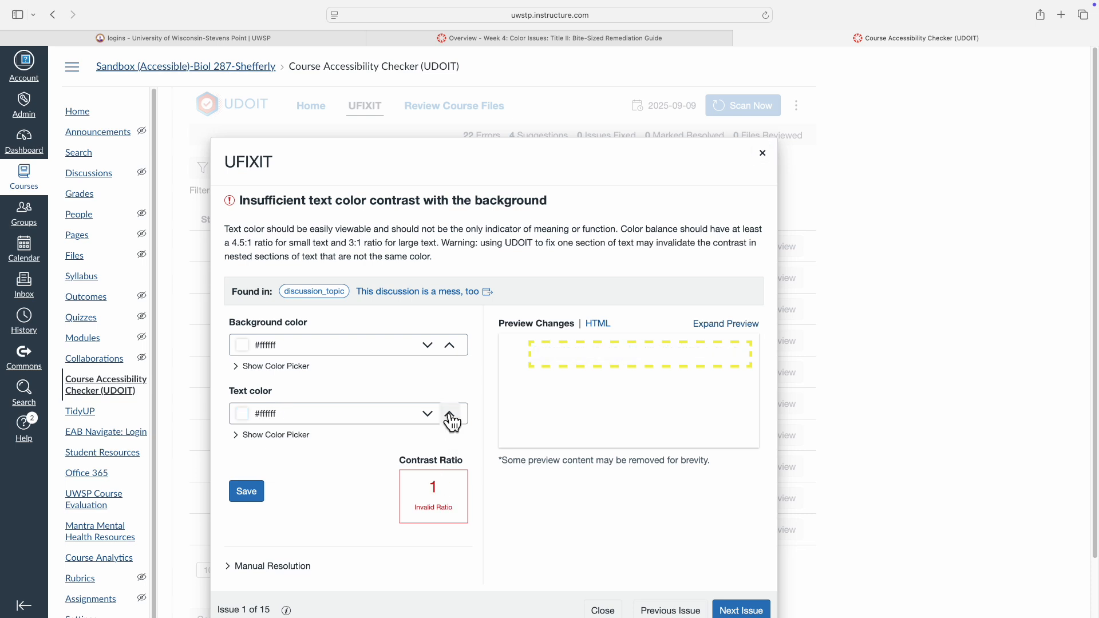
pyautogui.click(428, 414)
pyautogui.click(428, 414)
pyautogui.click(428, 414)
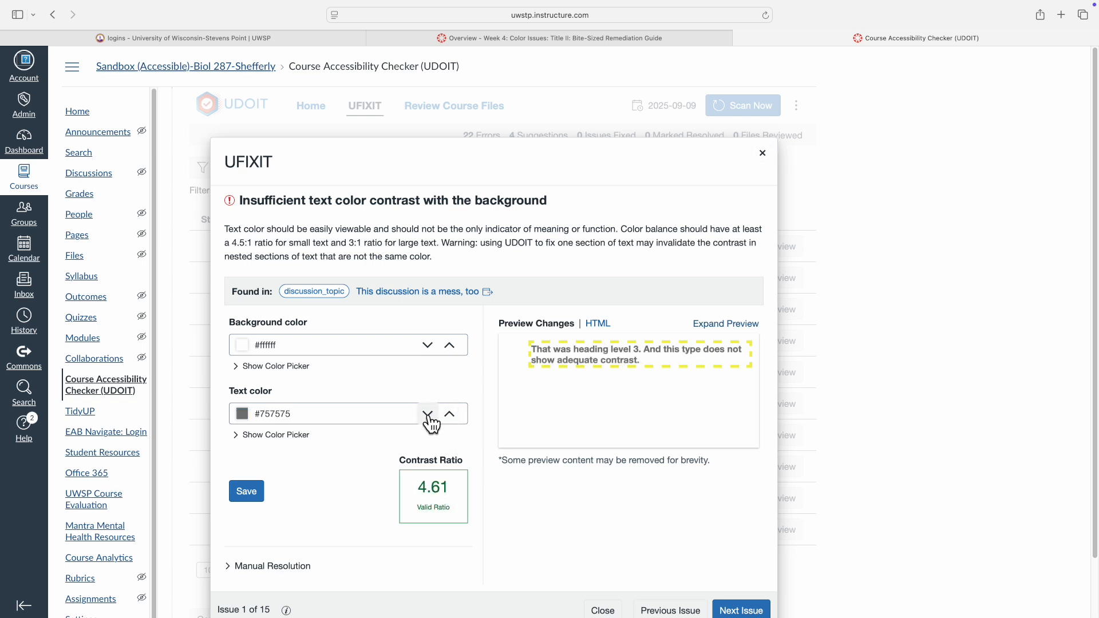
pyautogui.click(450, 414)
pyautogui.click(450, 415)
pyautogui.click(428, 415)
pyautogui.click(428, 414)
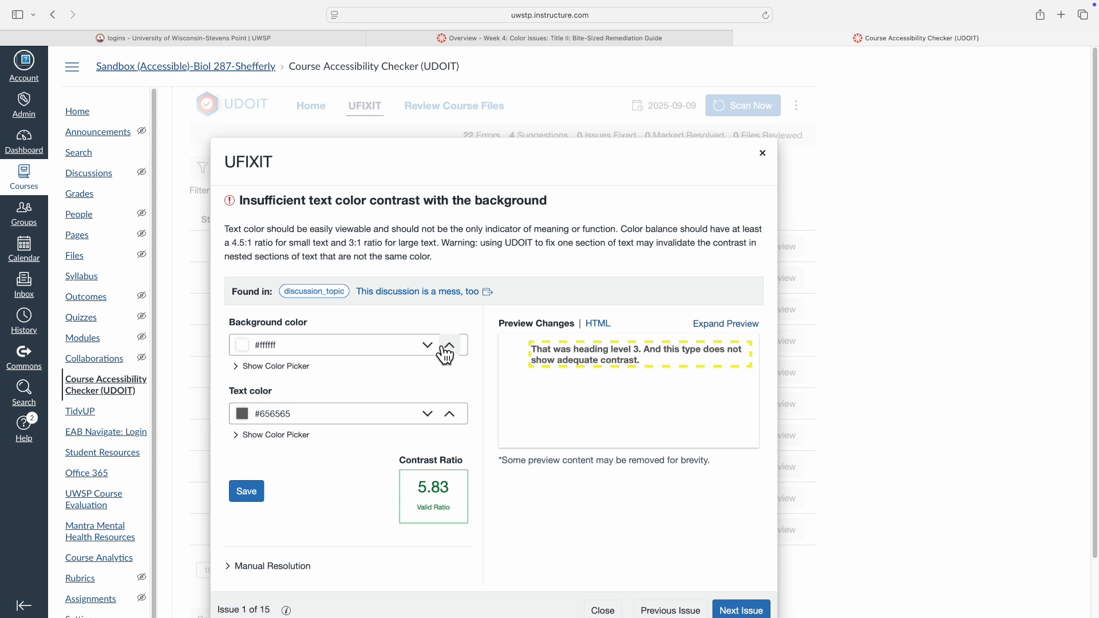
# Go to the contrast issue in "This page is a mess" and save its text color as #1d6ba4
pyautogui.scroll(-2, 601, 486)
pyautogui.click(754, 547)
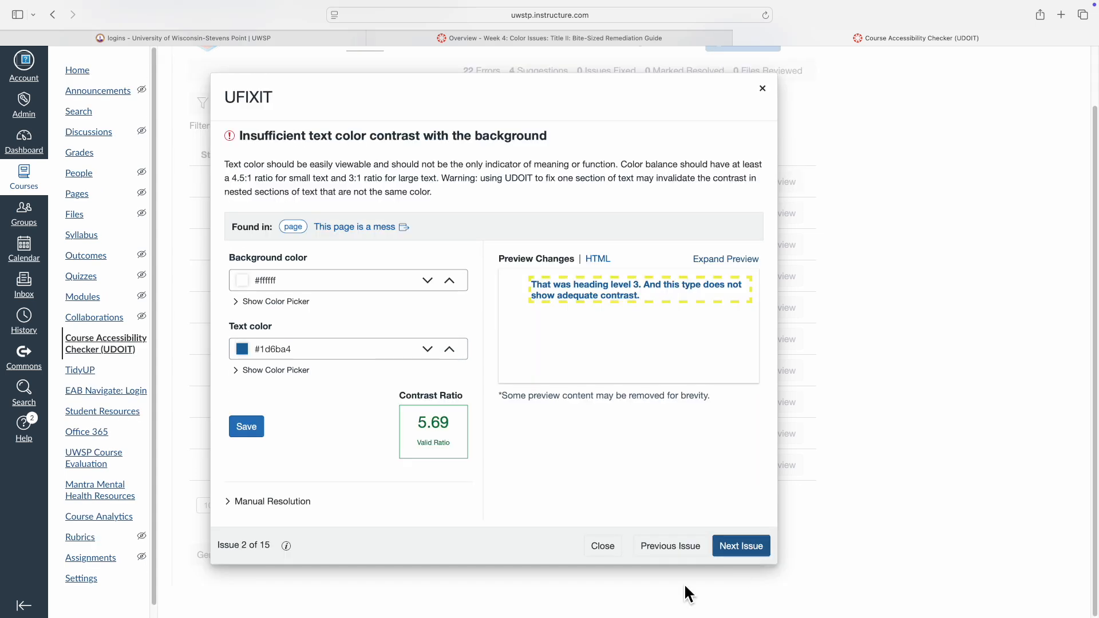
pyautogui.click(246, 427)
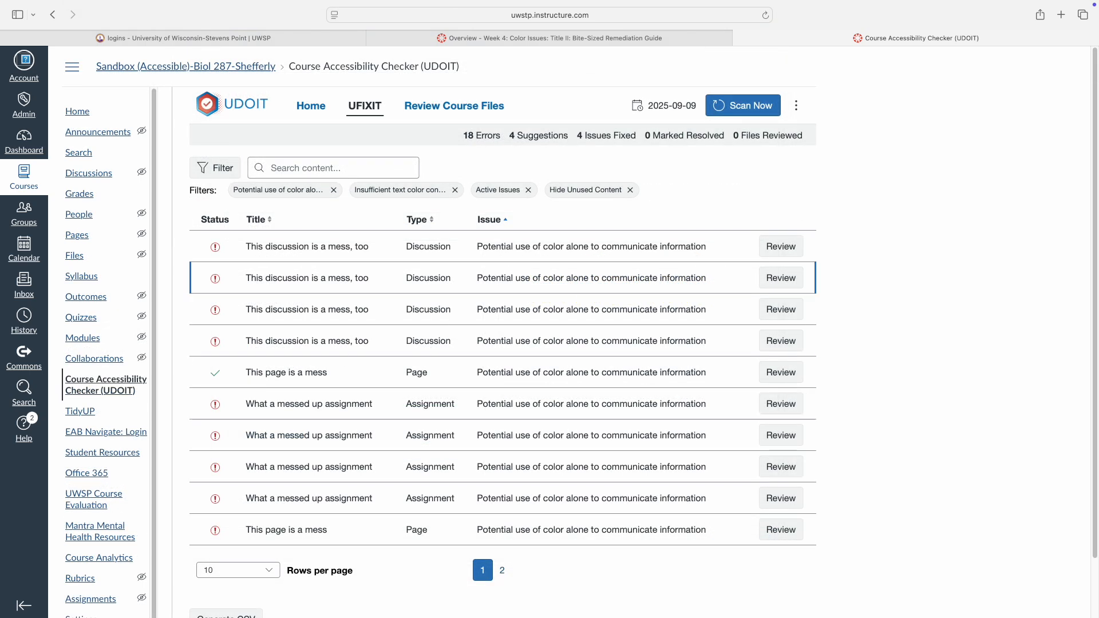
# Review the first color-alone issue in "This discussion is a mess, too" and save its "Discussion" text as bold
pyautogui.click(781, 247)
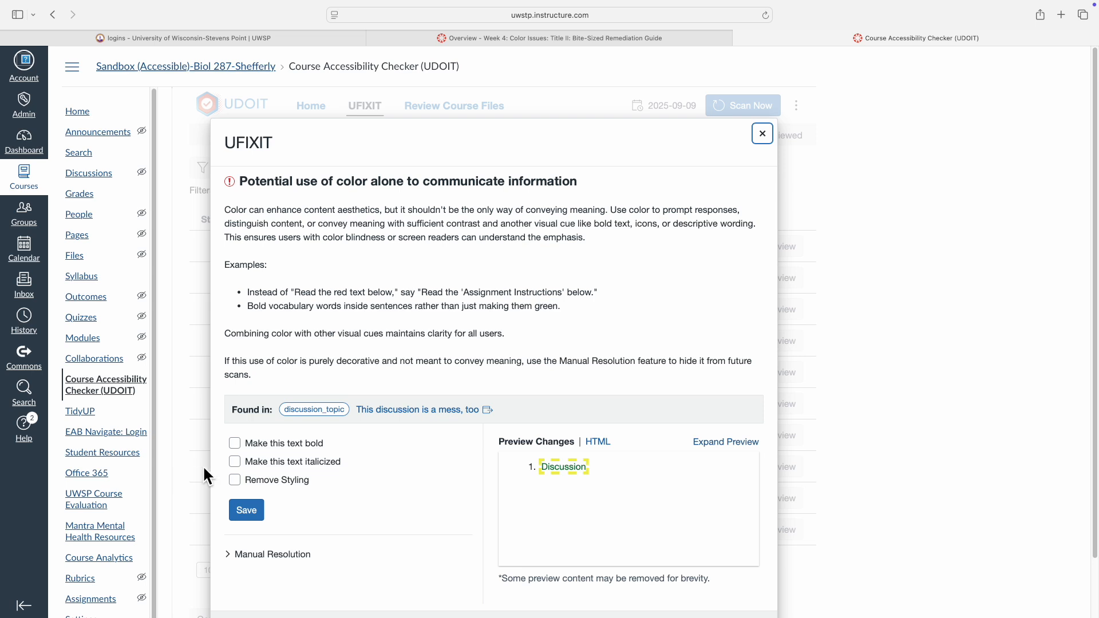
pyautogui.click(234, 444)
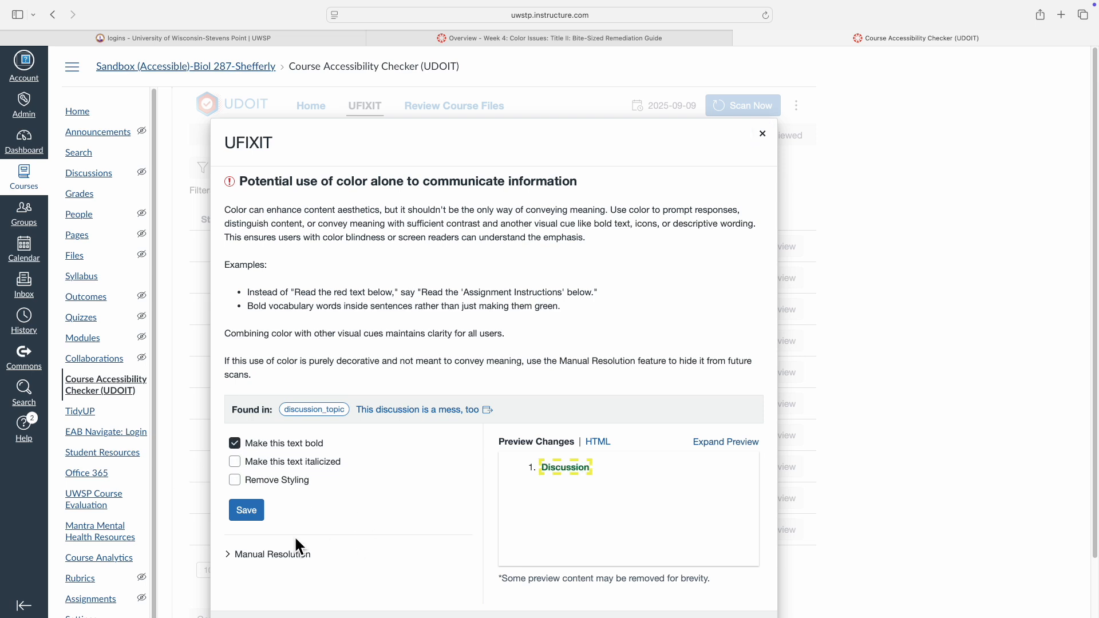
pyautogui.click(246, 511)
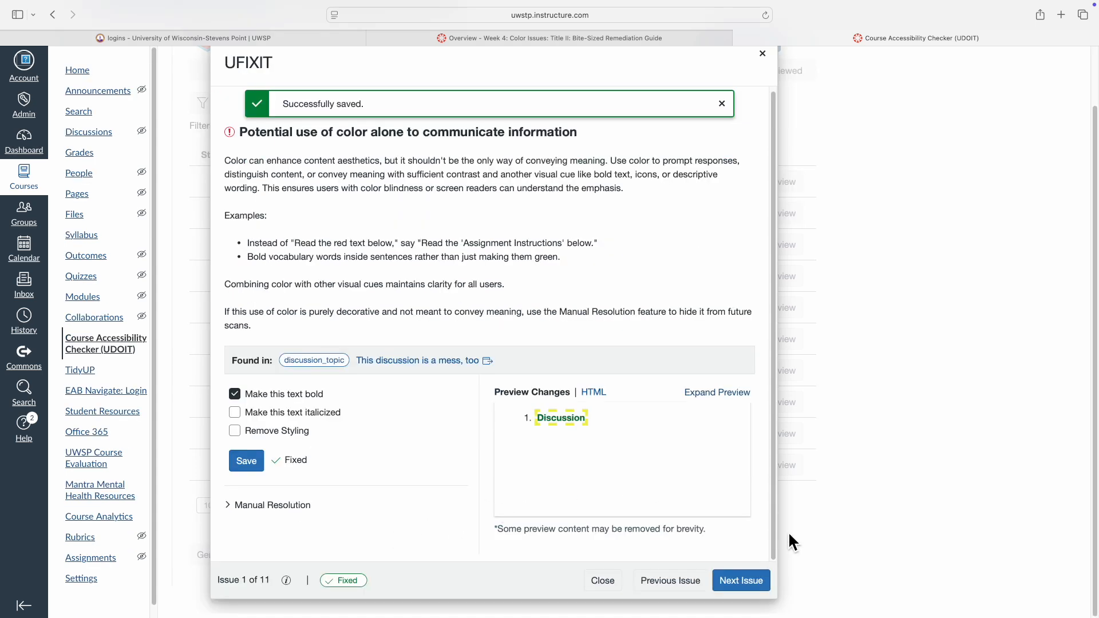
# Go to the "Assignment corrections" color-alone issue, preview its text in bold, and open the source discussion
pyautogui.click(747, 584)
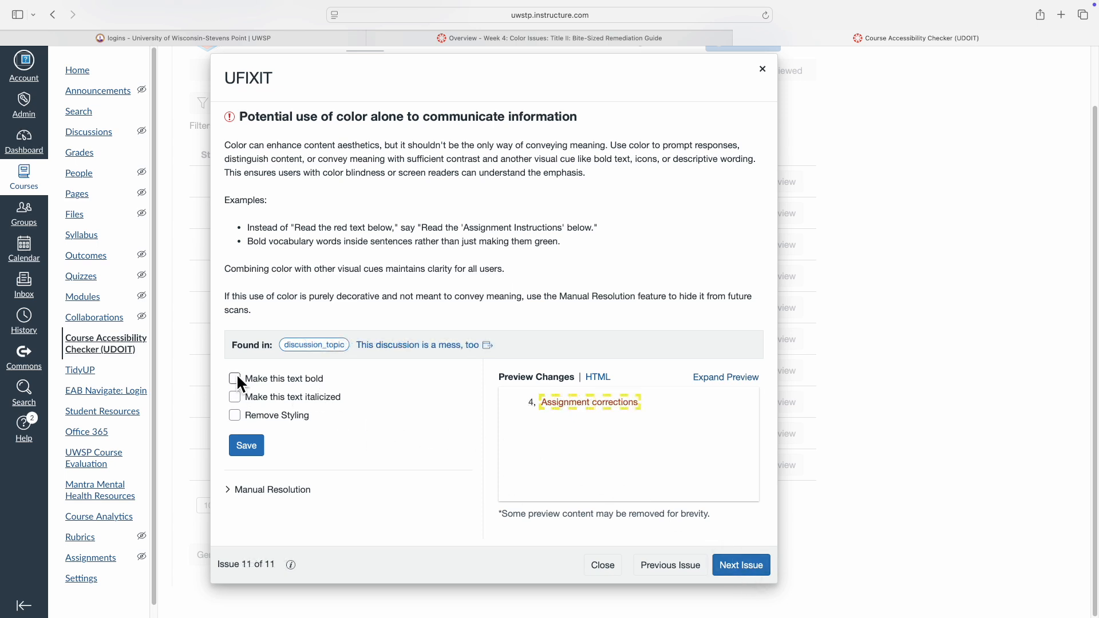
pyautogui.click(236, 378)
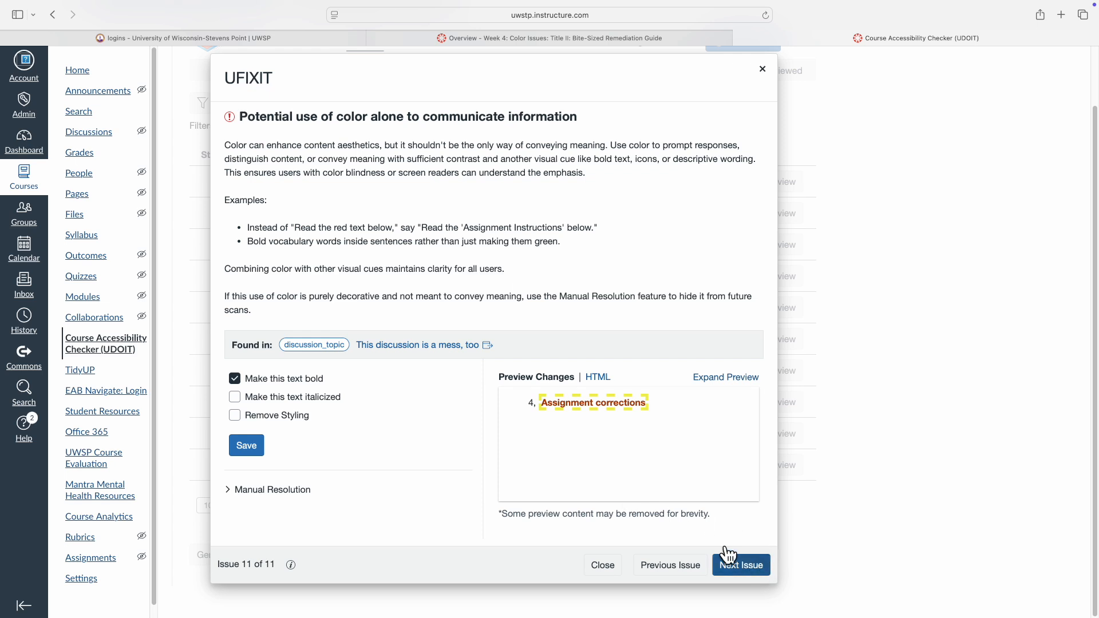
pyautogui.rightClick(302, 347)
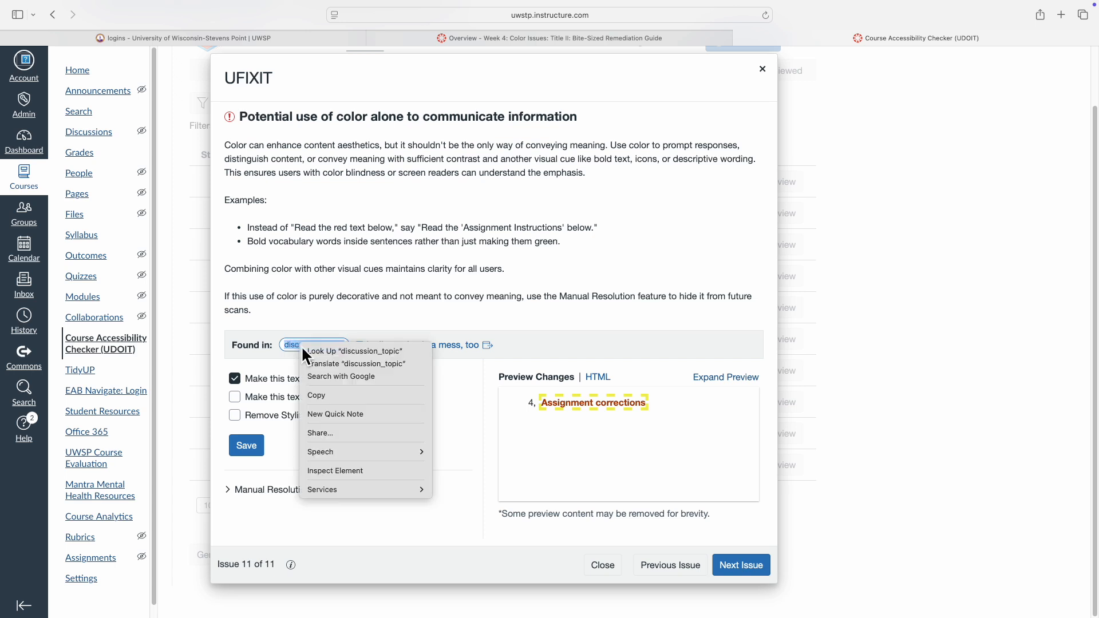
pyautogui.click(296, 347)
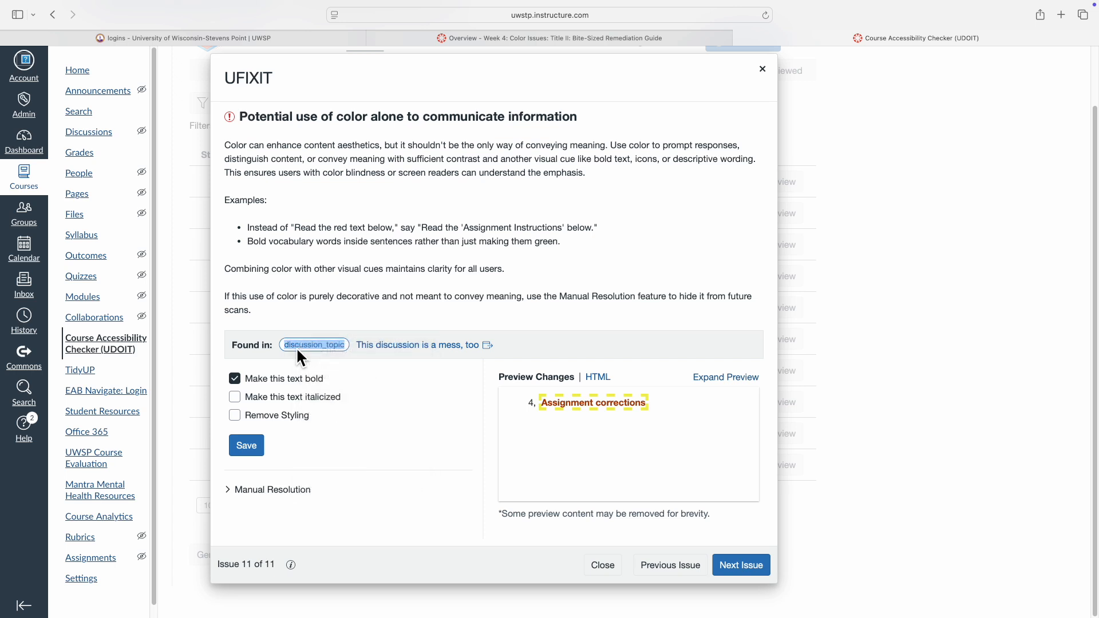
pyautogui.rightClick(472, 347)
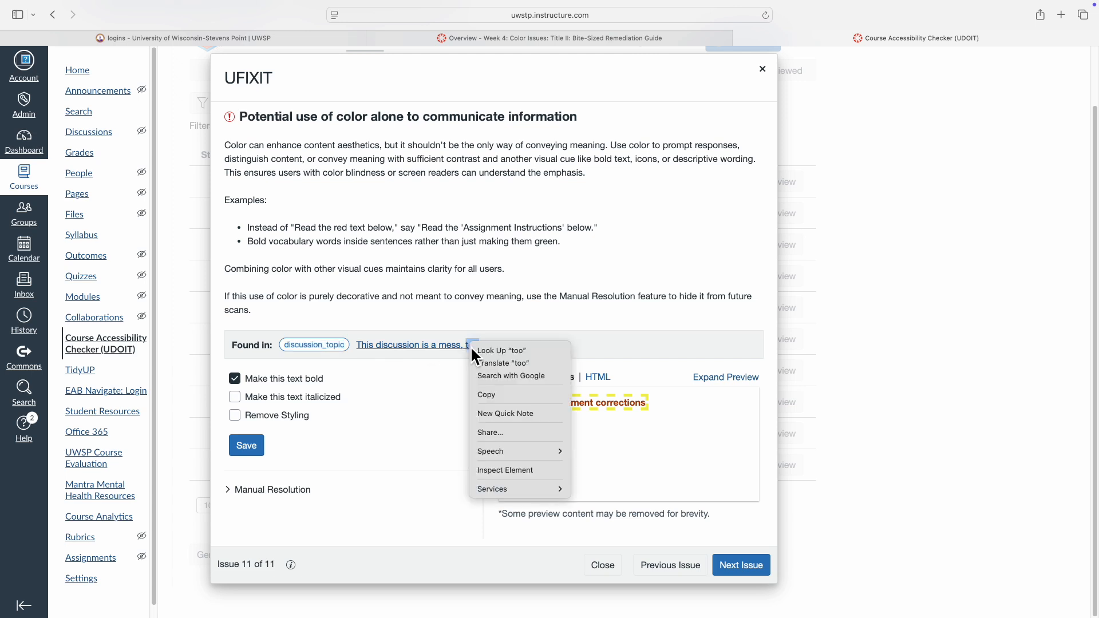
pyautogui.click(413, 350)
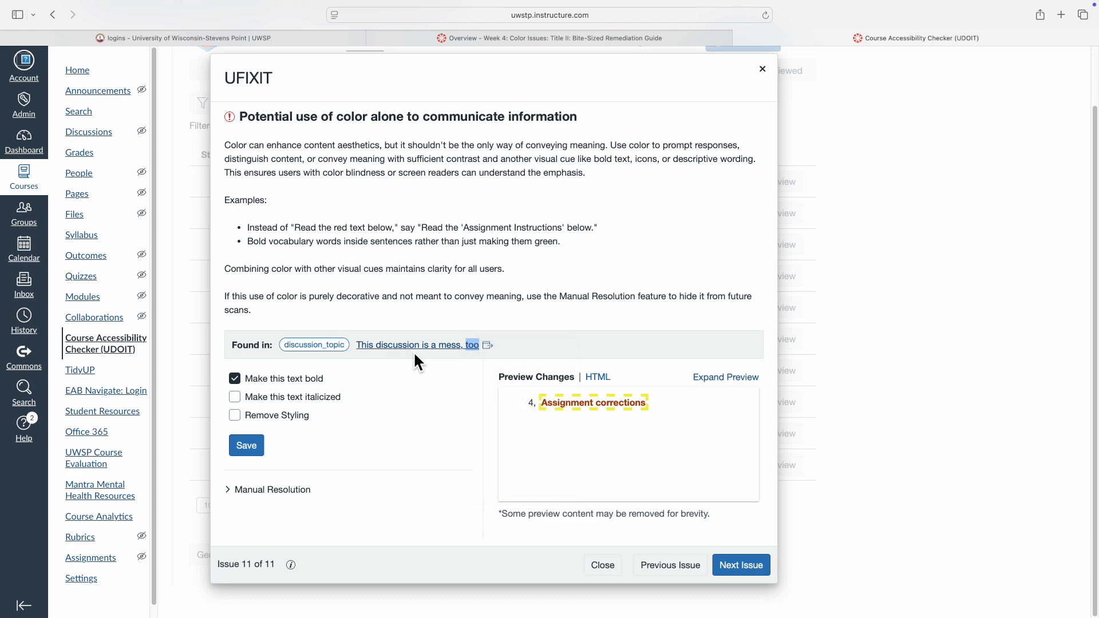
pyautogui.click(414, 347)
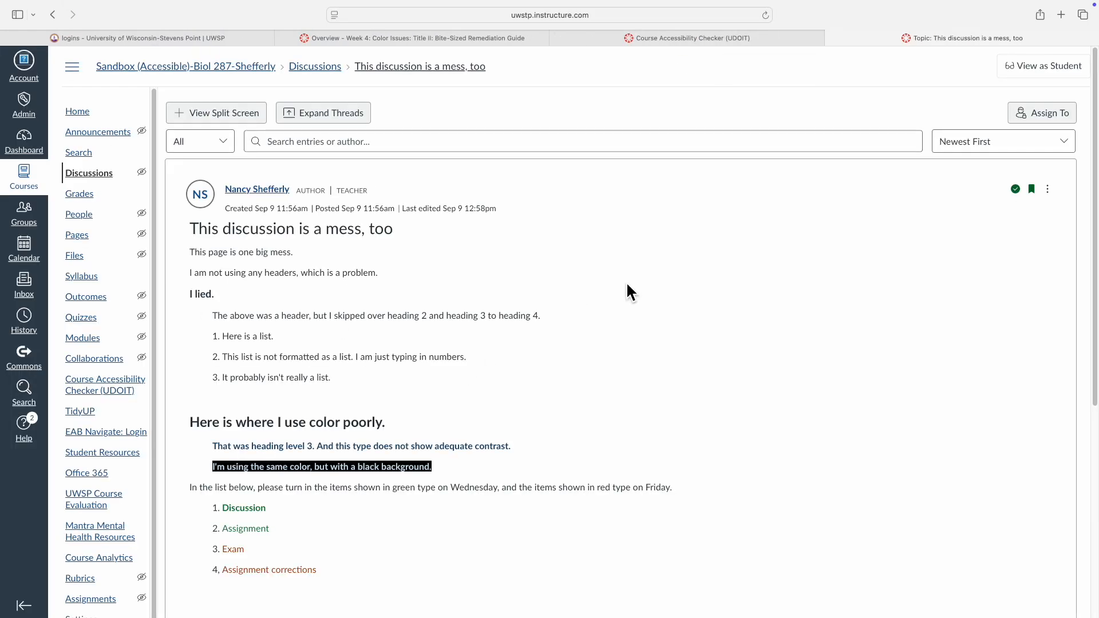
# Edit the discussion so the sentence above the colored list reads "In the list below, please turn in the items on the date indicated."
pyautogui.scroll(-3, 345, 397)
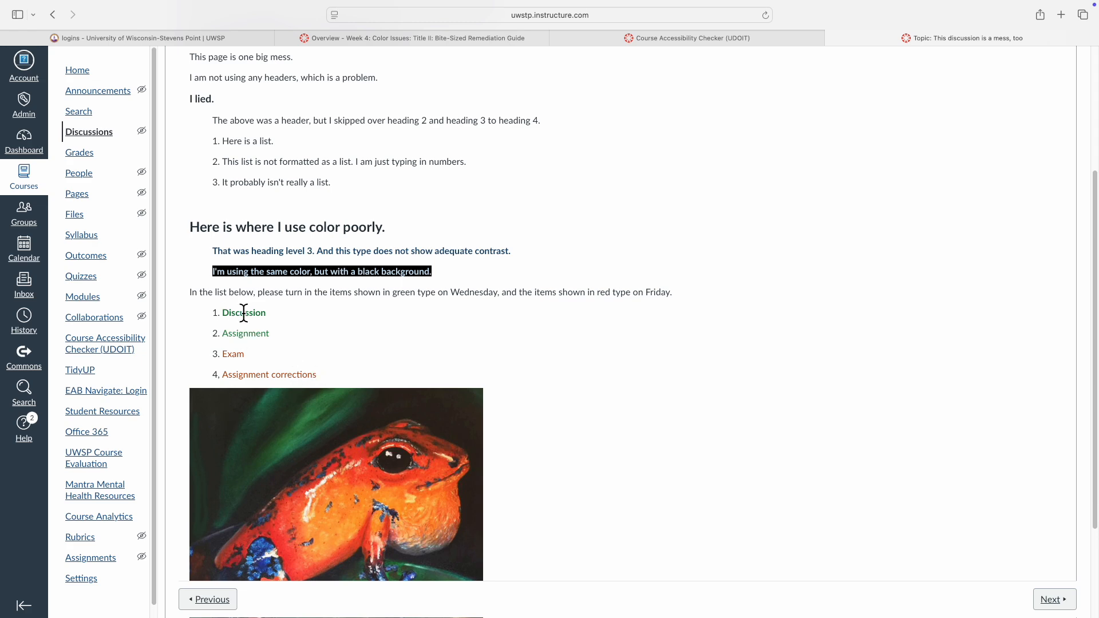
pyautogui.scroll(3, 641, 320)
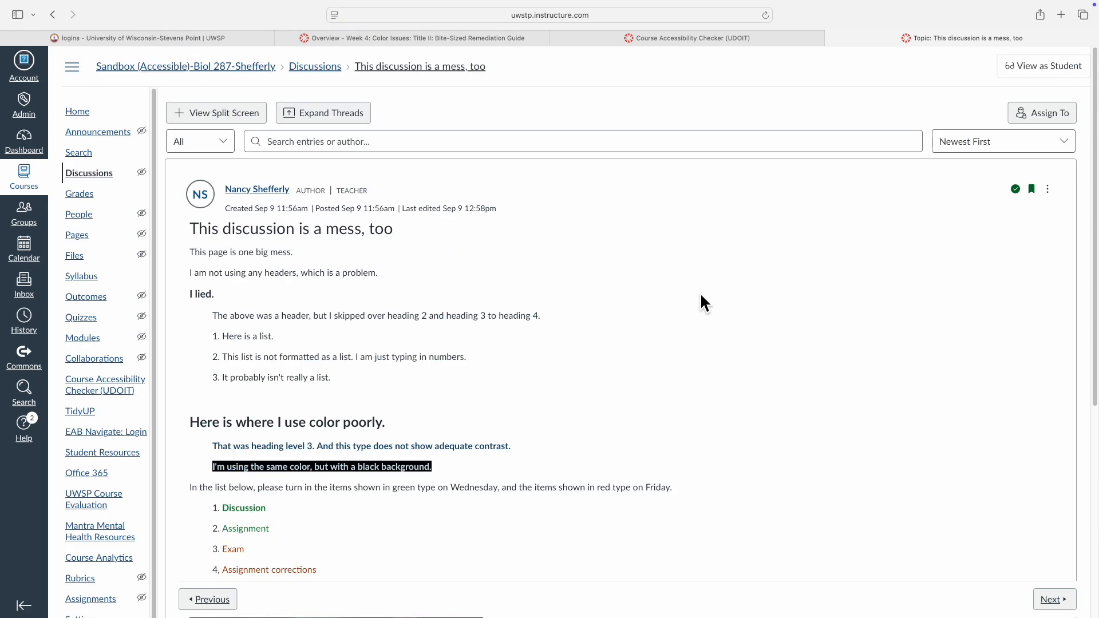
pyautogui.click(1047, 190)
pyautogui.click(978, 253)
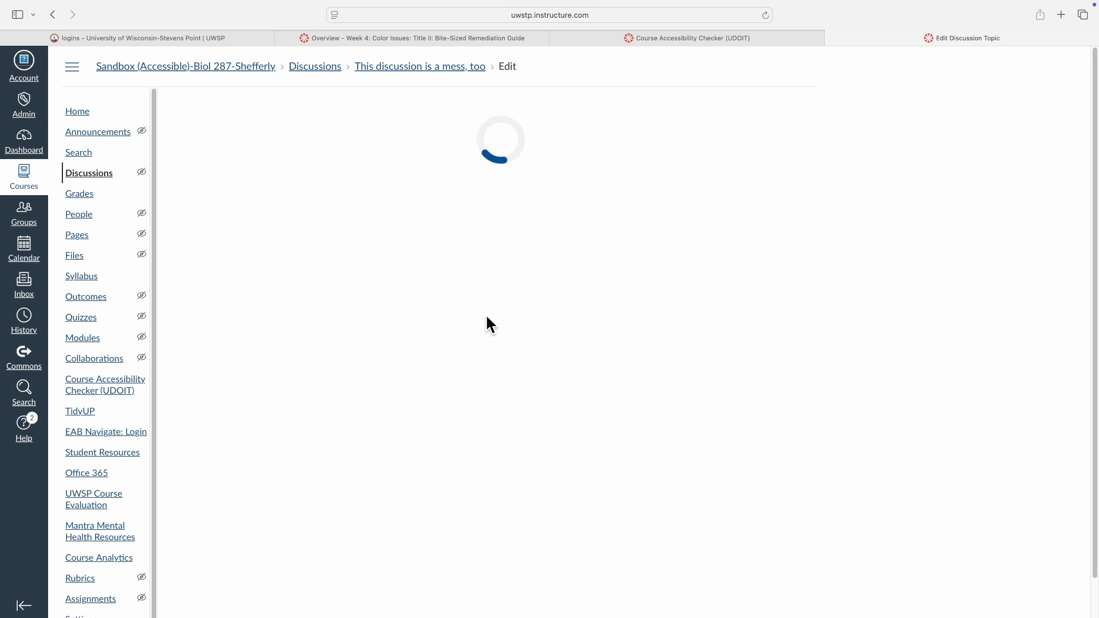
pyautogui.scroll(-5, 464, 314)
pyautogui.scroll(-3, 463, 314)
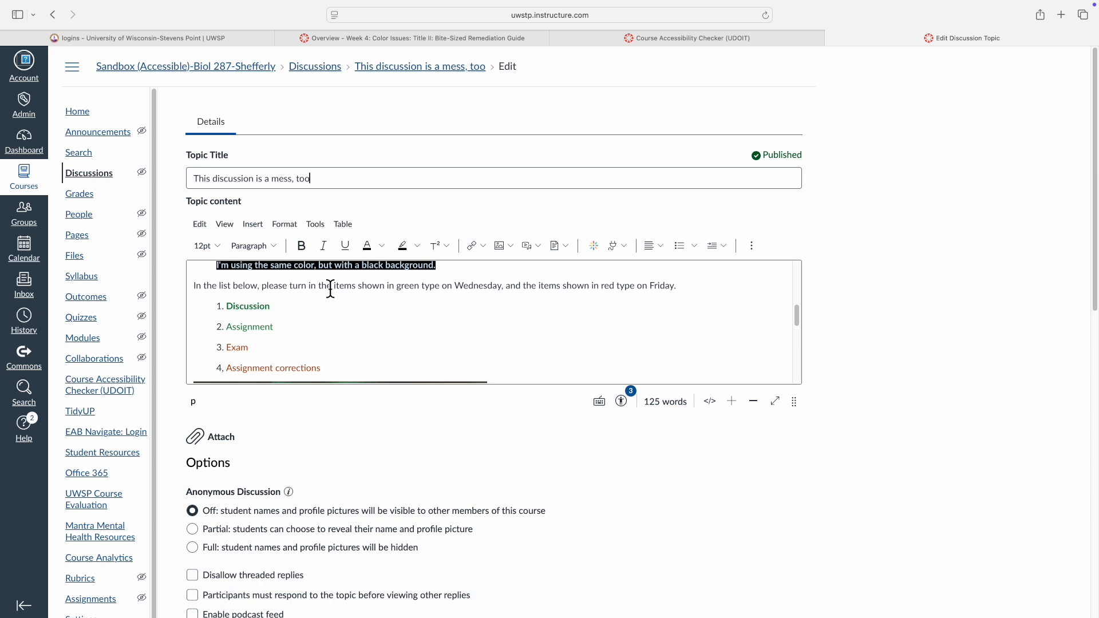
pyautogui.moveTo(358, 289); pyautogui.dragTo(678, 284)
pyautogui.write('on the date indicated.')
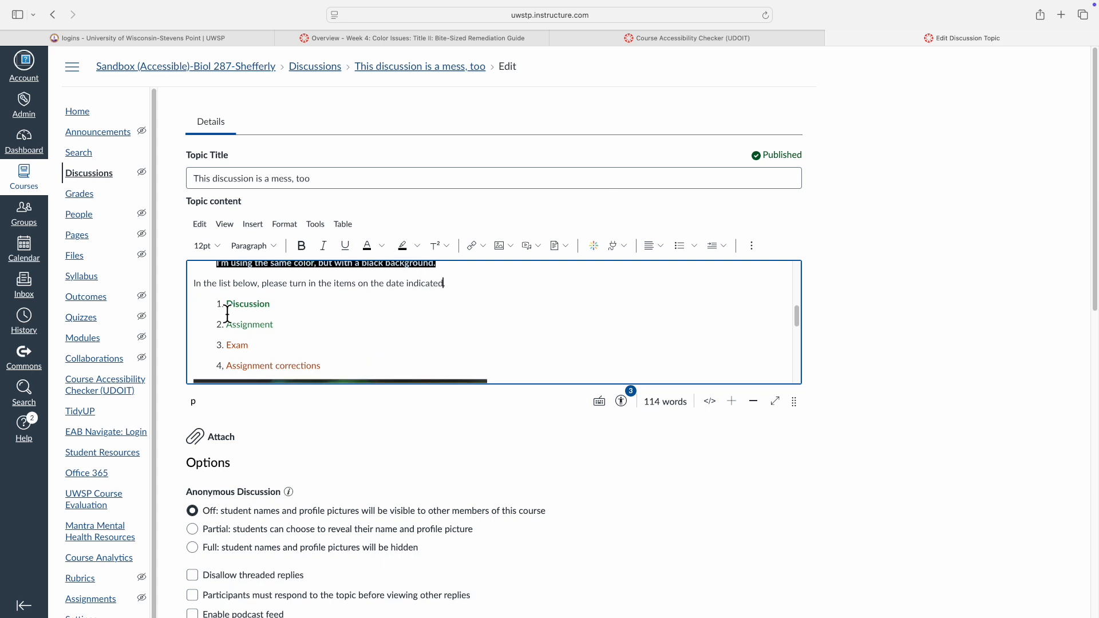
# Set the four list items to black text without bold formatting
pyautogui.moveTo(227, 313); pyautogui.dragTo(356, 361)
pyautogui.click(369, 244)
pyautogui.click(301, 245)
pyautogui.click(302, 245)
# Append "(Monday)" to Discussion and Assignment and "(Friday)" to Exam and Assignment corrections, and save the discussion
pyautogui.click(275, 303)
pyautogui.write('(Monday')
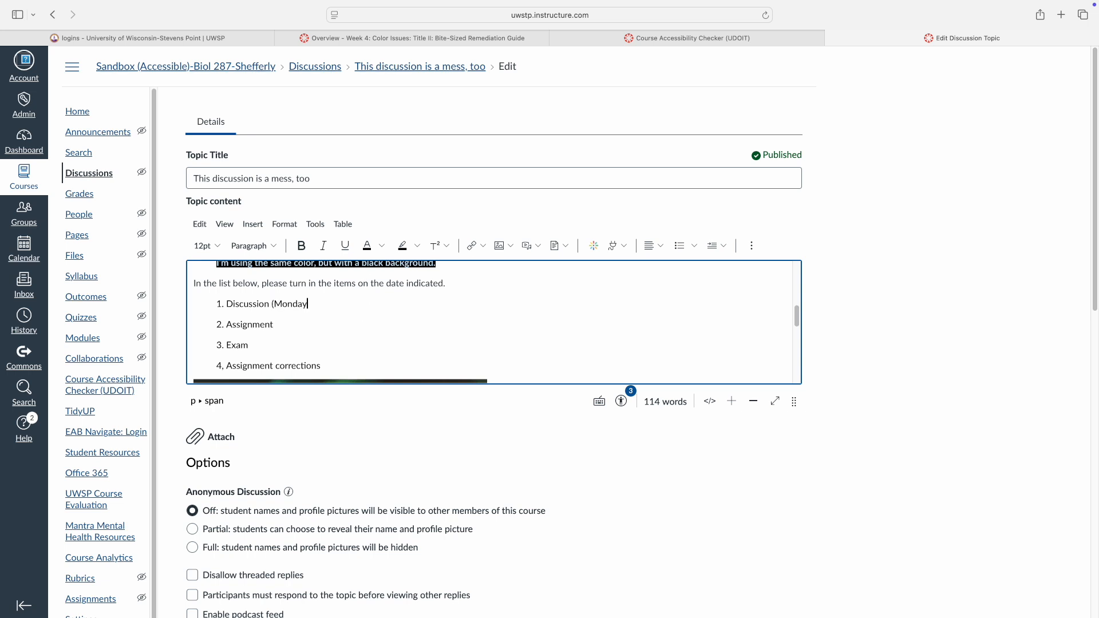
pyautogui.write(')')
pyautogui.click(309, 325)
pyautogui.write('(Monday)')
pyautogui.click(269, 346)
pyautogui.write('(Friday)')
pyautogui.click(351, 367)
pyautogui.write('(Friday')
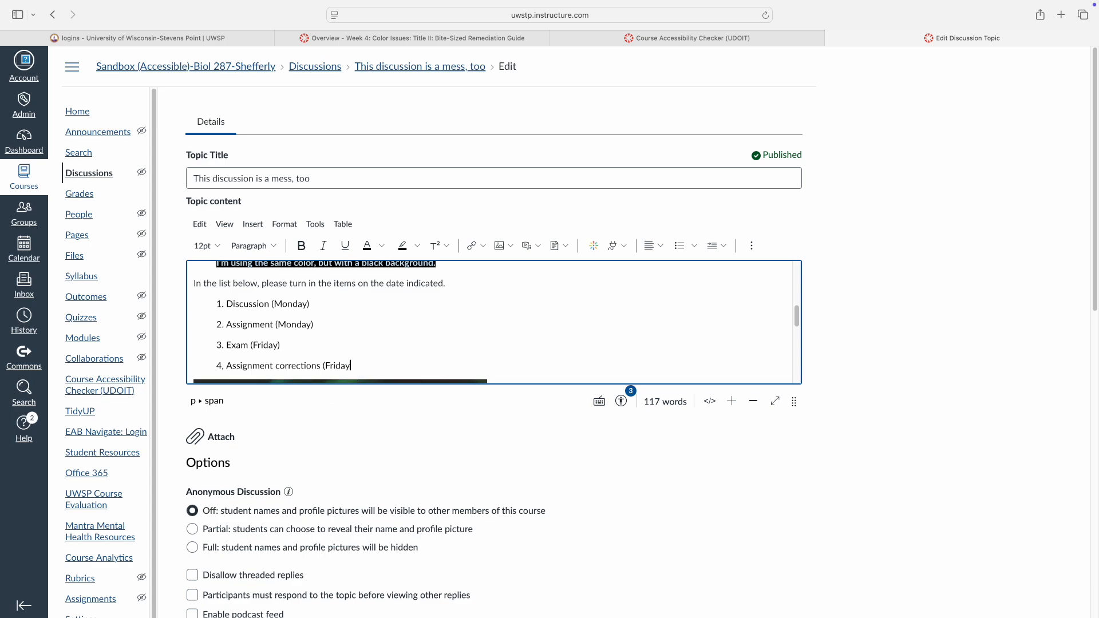
pyautogui.scroll(-5, 492, 321)
pyautogui.scroll(-10, 1008, 397)
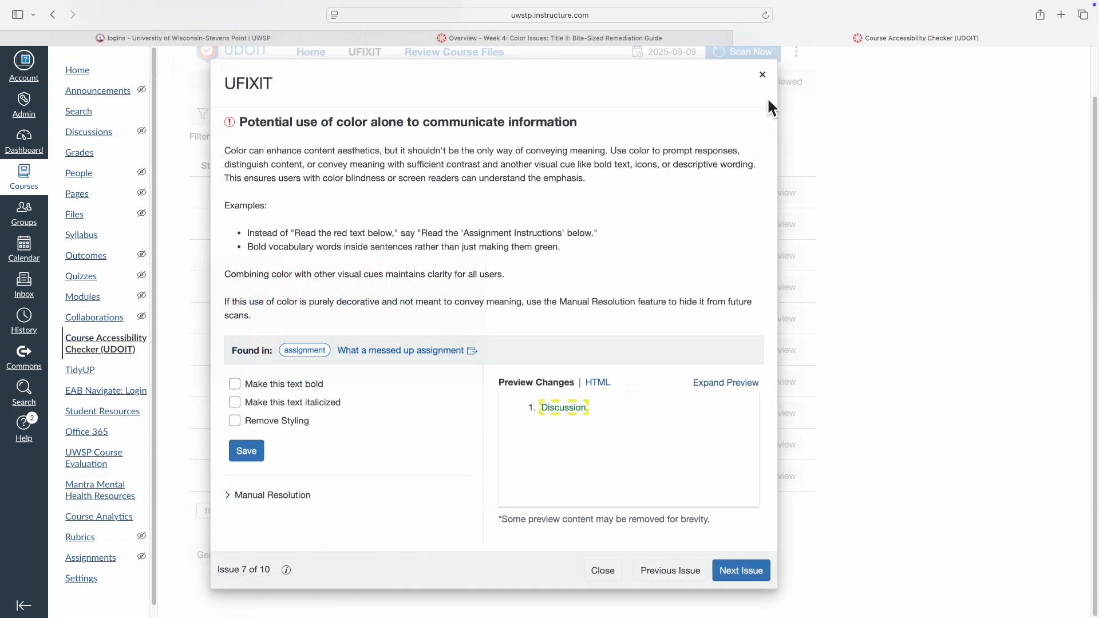
# Close the UFIXIT issue review and rescan the course content for accessibility issues
pyautogui.click(762, 75)
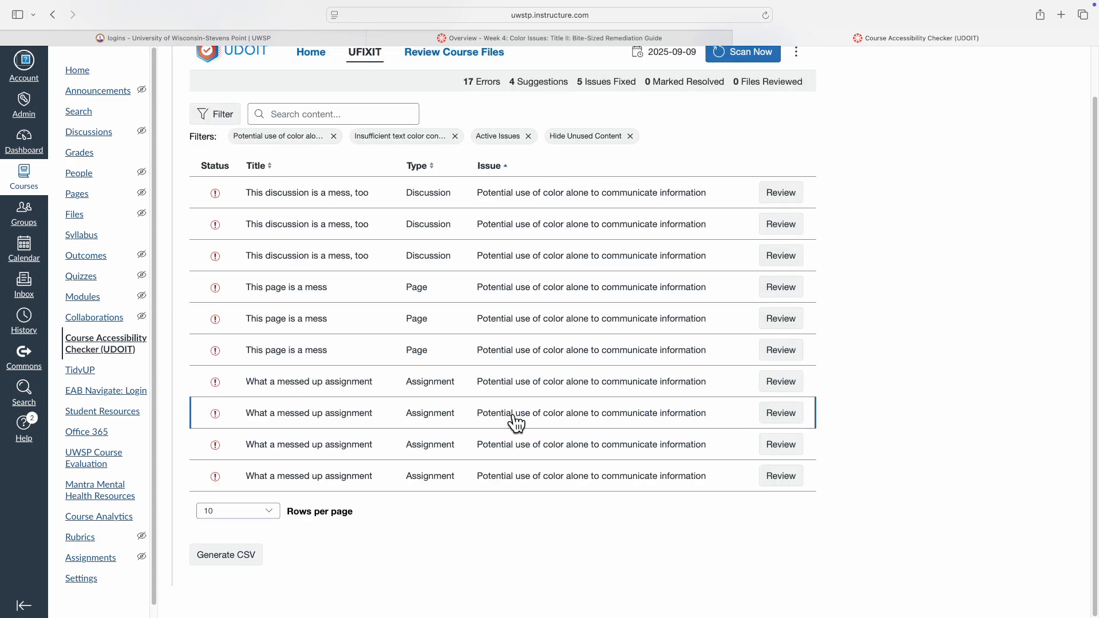
pyautogui.scroll(1, 512, 417)
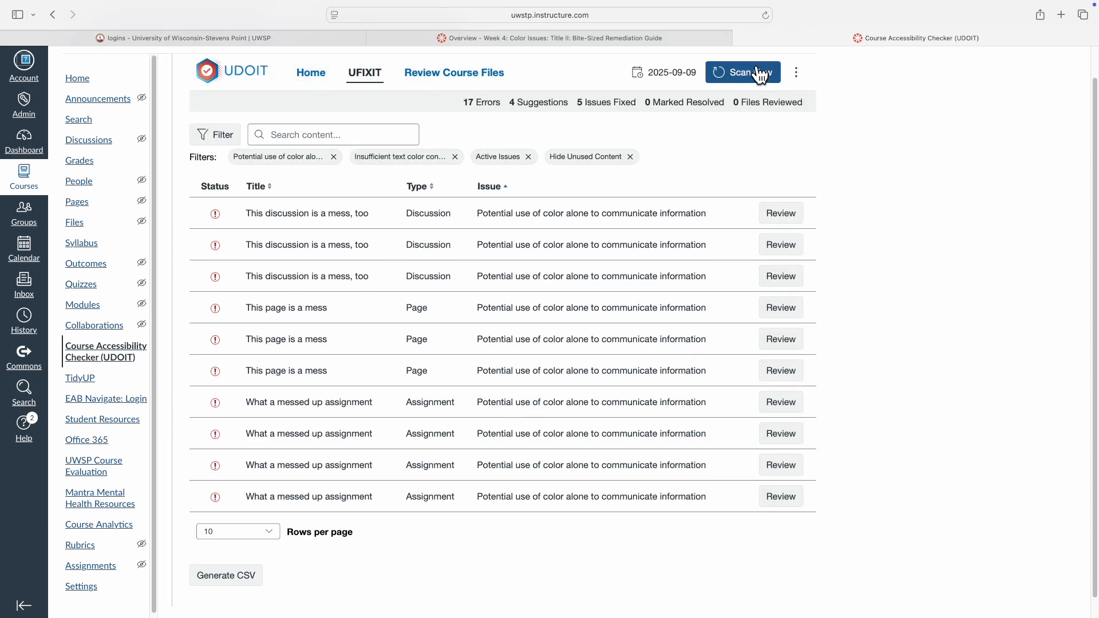
pyautogui.click(738, 72)
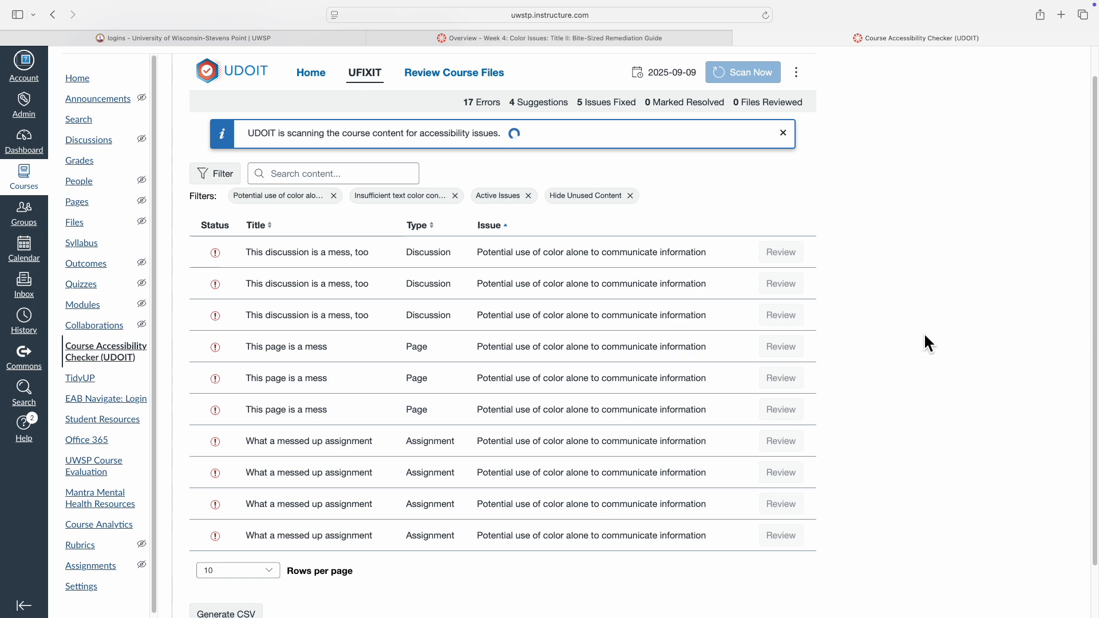